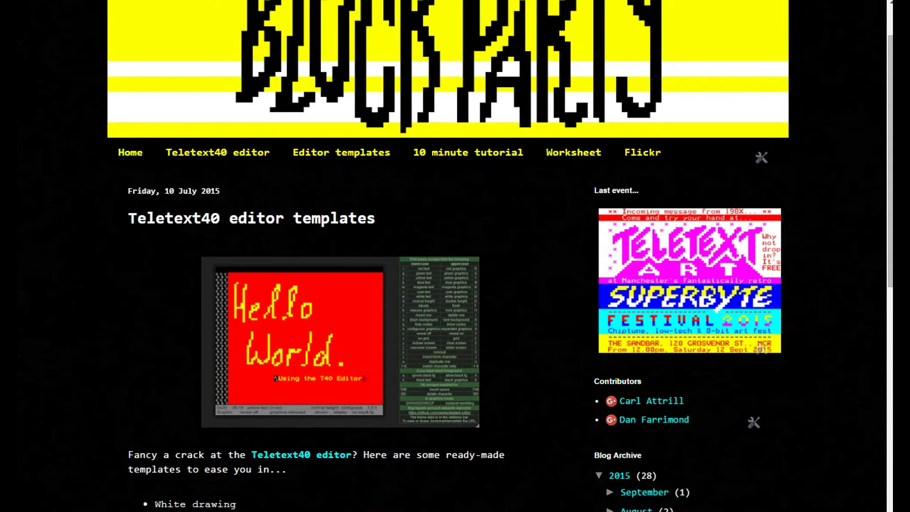
Step: Bring the Notepad notes over the blog, highlight the teletext40.com address, and move the notes away again
drag(909, 124, 258, 138)
drag(457, 203, 265, 200)
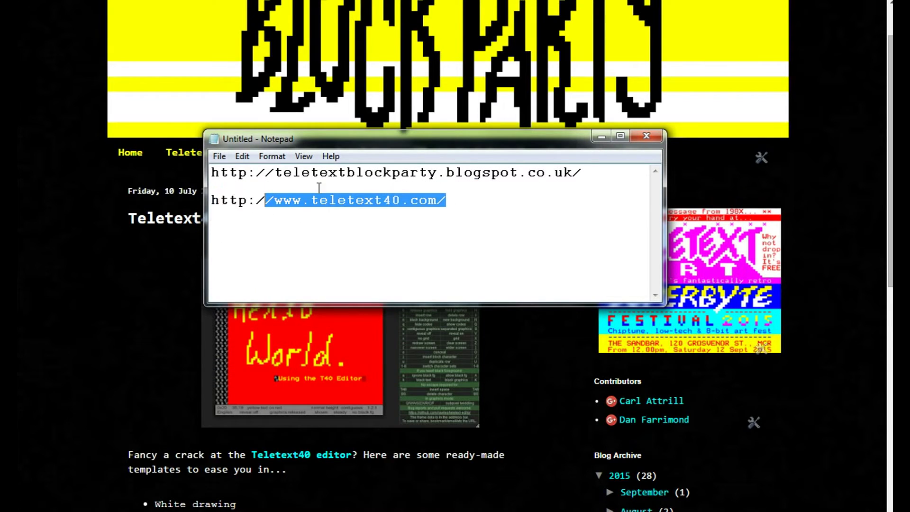
click(451, 203)
drag(502, 143, 909, 167)
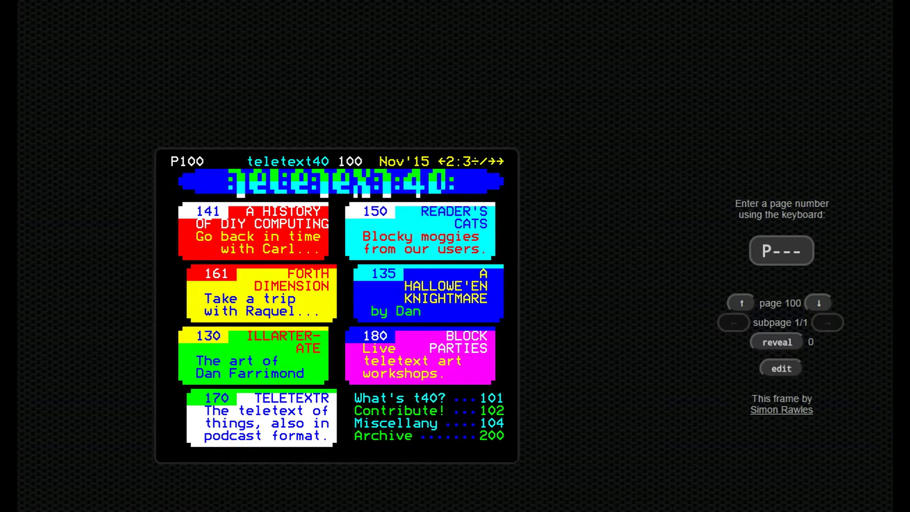
Step: Switch to Notepad, highlight the teletextblockparty.blogspot.co.uk address, and return to the browser
key(alt+Tab)
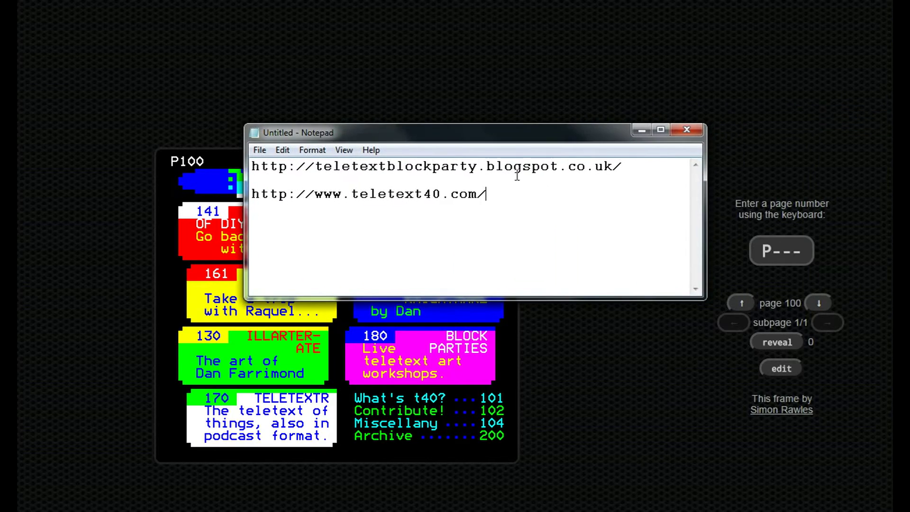
click(632, 167)
drag(632, 167, 249, 163)
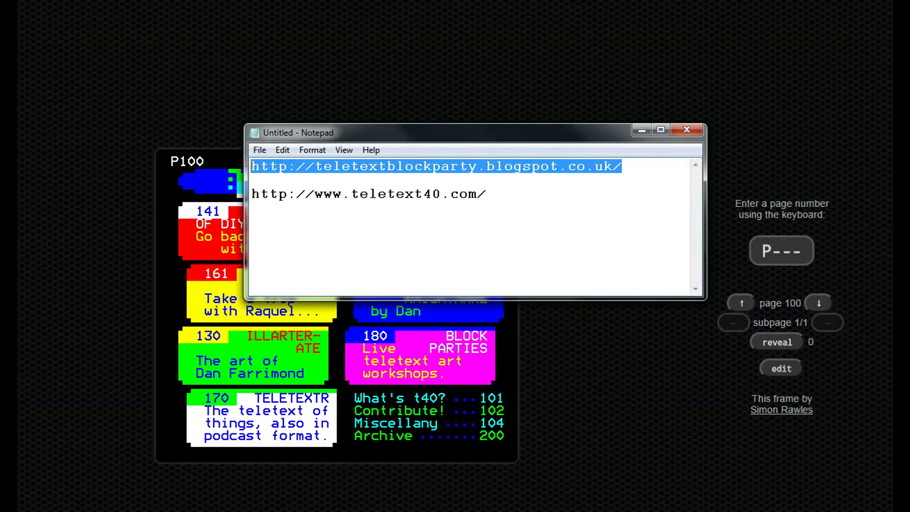
key(alt+Tab)
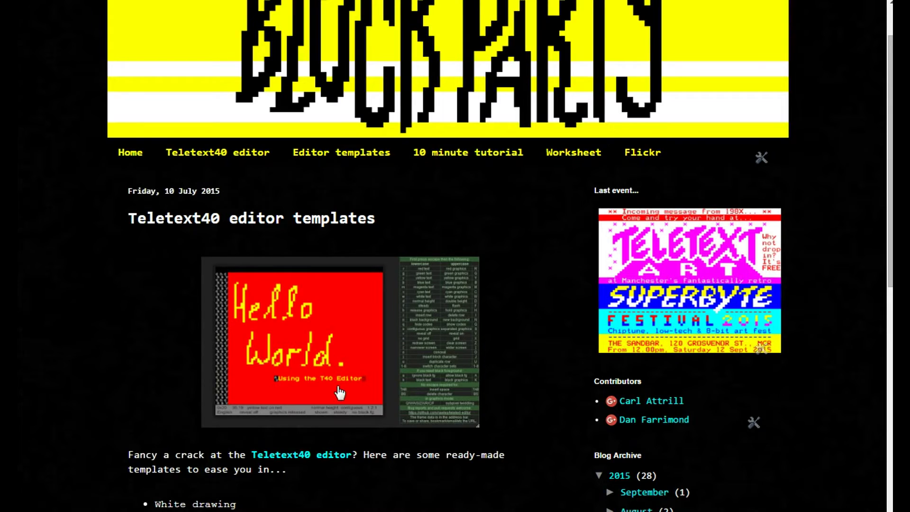
Step: Open the White drawing template from the blog and place the cursor at column 1, row 1
click(218, 505)
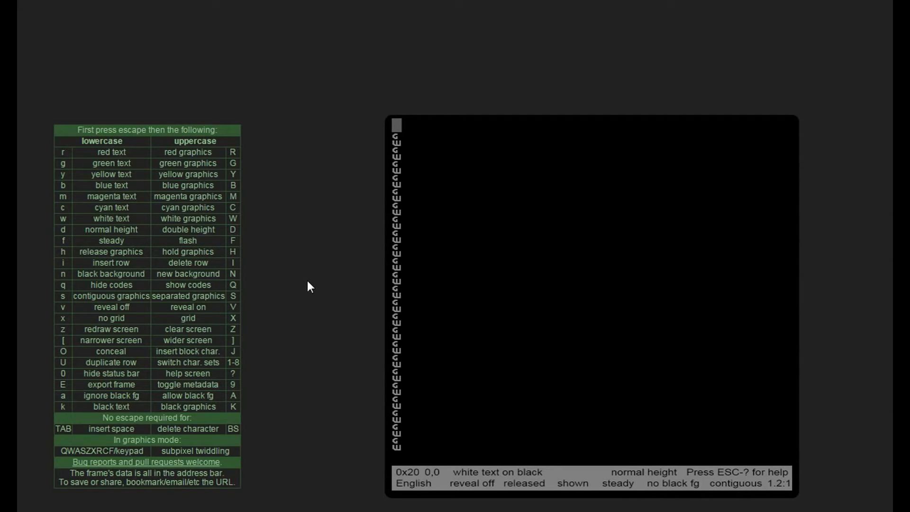
key(Down)
key(Up)
key(Down)
key(Right)
key(Left)
key(Right)
key(Left)
key(Right)
key(Left)
key(Right)
key(Left)
key(Right)
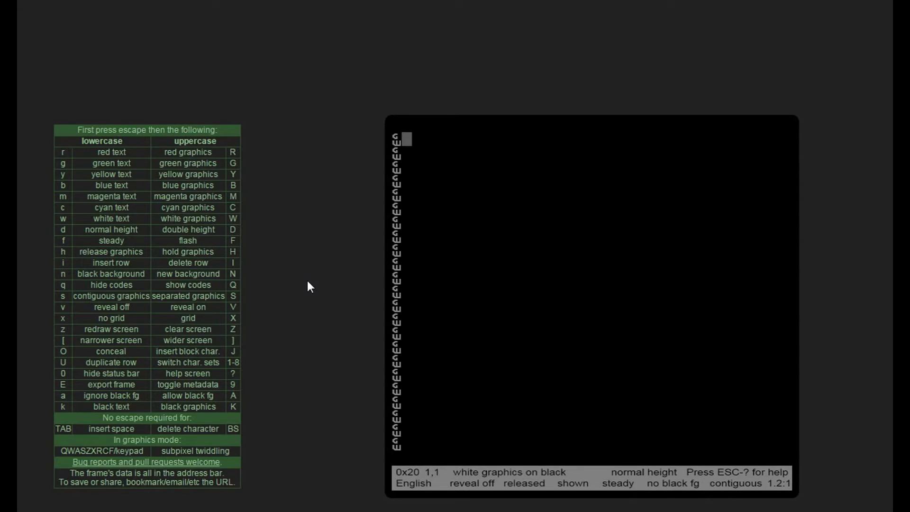
Step: Insert white block characters along row 1 in columns 1 to 6, 8 and 10
key(Escape)
key(shift+j)
key(Right)
key(Escape)
key(shift+j)
key(Left)
key(Left)
key(Escape)
key(shift+j)
key(Right)
key(Escape)
key(shift+j)
key(Escape)
key(shift+j)
key(Escape)
key(shift+j)
key(Right)
key(Escape)
key(shift+j)
key(Left)
key(Right)
key(Right)
key(Escape)
key(shift+j)
key(Left)
key(Left)
key(Left)
key(Left)
key(Left)
key(Left)
key(Left)
key(Left)
key(Left)
key(Left)
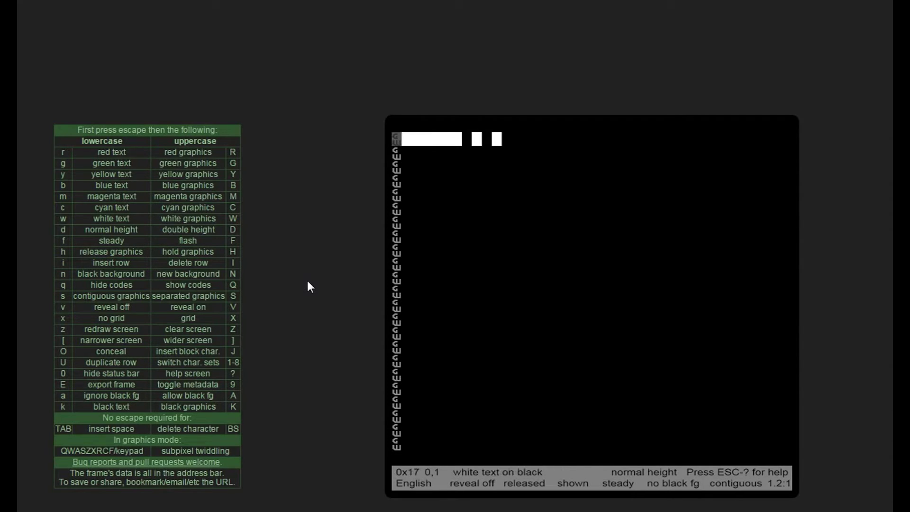
Step: Fill the gaps at columns 7 and 9 of row 1 and return the cursor to column 1
key(Right)
key(Right)
key(Right)
key(Right)
key(Right)
key(Right)
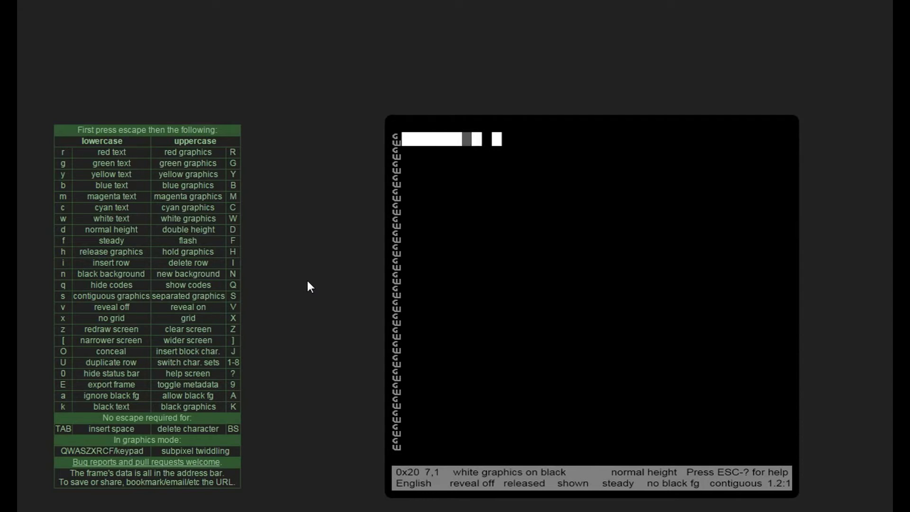
key(f)
key(Right)
key(Right)
key(f)
key(Left)
key(Left)
key(Left)
key(Left)
key(Left)
key(Left)
key(Left)
key(Left)
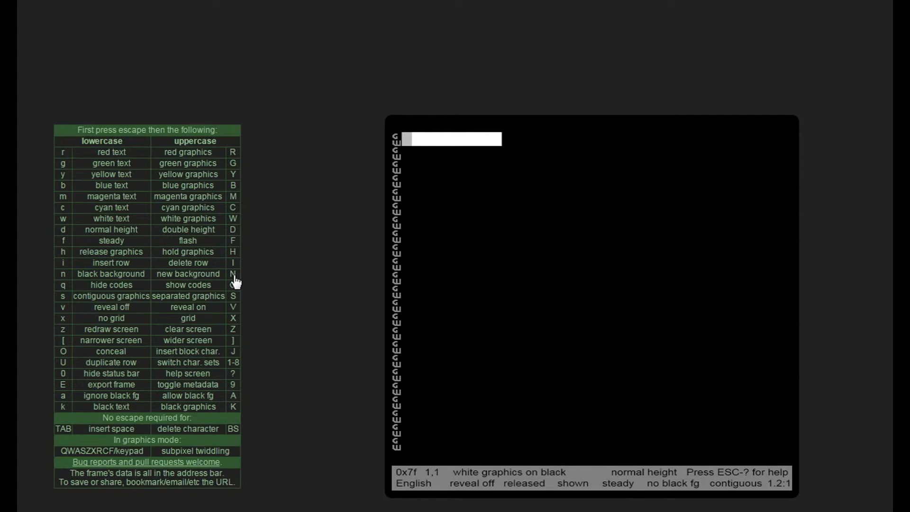
Step: Insert new background codes in column 1 of rows 1 to 4 to give those rows a white background
key(Escape)
key(shift+n)
key(Down)
key(Left)
key(Escape)
key(shift+n)
key(Down)
key(Left)
key(Escape)
key(shift+n)
key(Down)
key(Left)
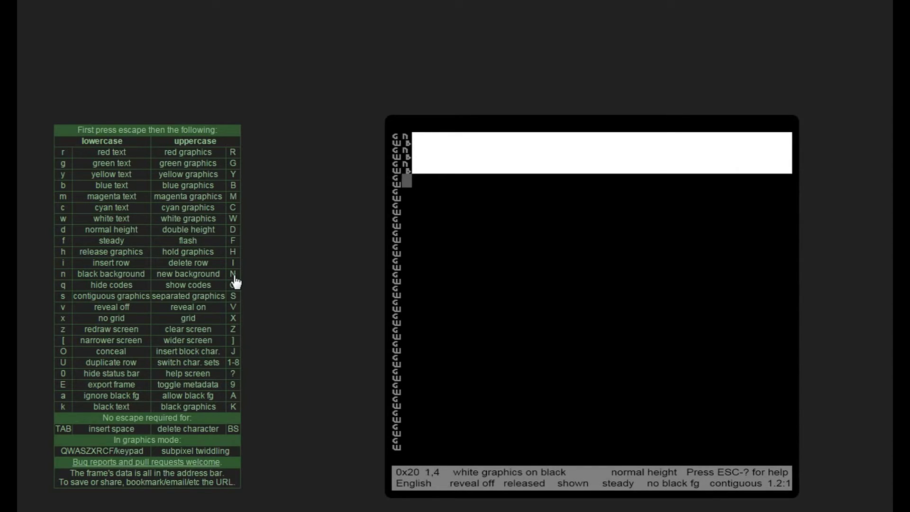
key(Escape)
key(shift+n)
key(Left)
key(Left)
key(Right)
key(Down)
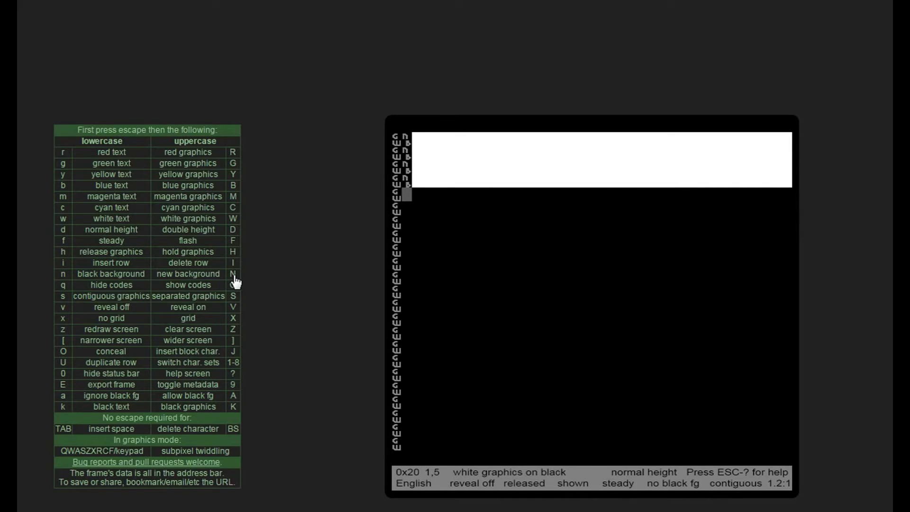
Step: Extend the white background through rows 5 to 7 with new background codes in column 1
key(Escape)
key(shift+n)
key(Down)
key(Left)
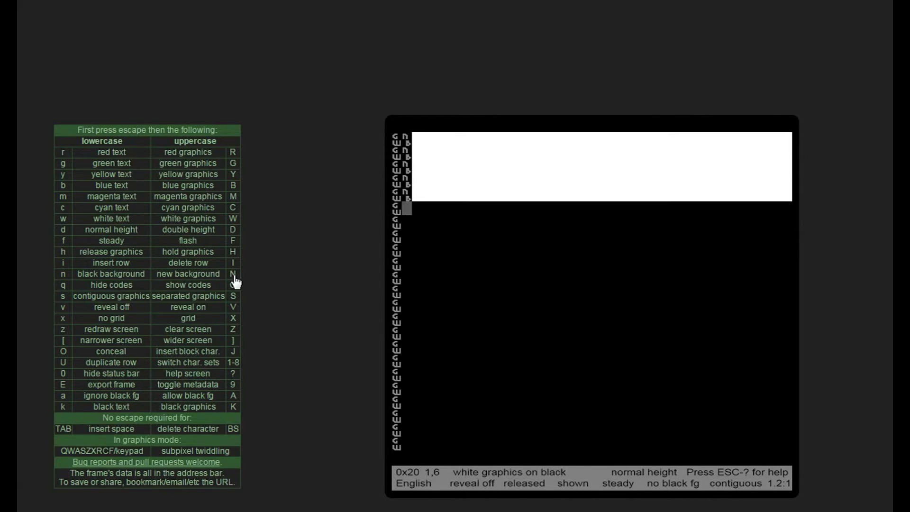
key(Escape)
key(shift+n)
key(Down)
key(Left)
key(Escape)
key(shift+n)
key(Down)
key(Left)
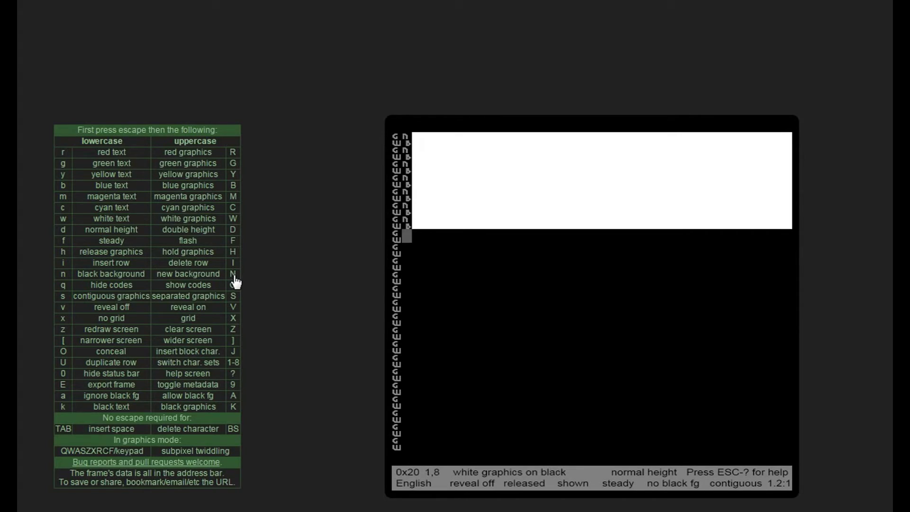
Step: Add new background codes in column 1 of rows 8 to 10 and return the cursor to row 1
key(Escape)
key(shift+n)
key(Down)
key(Left)
key(Escape)
key(shift+n)
key(Down)
key(Left)
key(Escape)
key(shift+n)
key(Up)
key(Up)
key(Up)
key(Up)
key(Up)
key(Up)
key(Up)
key(Up)
key(Up)
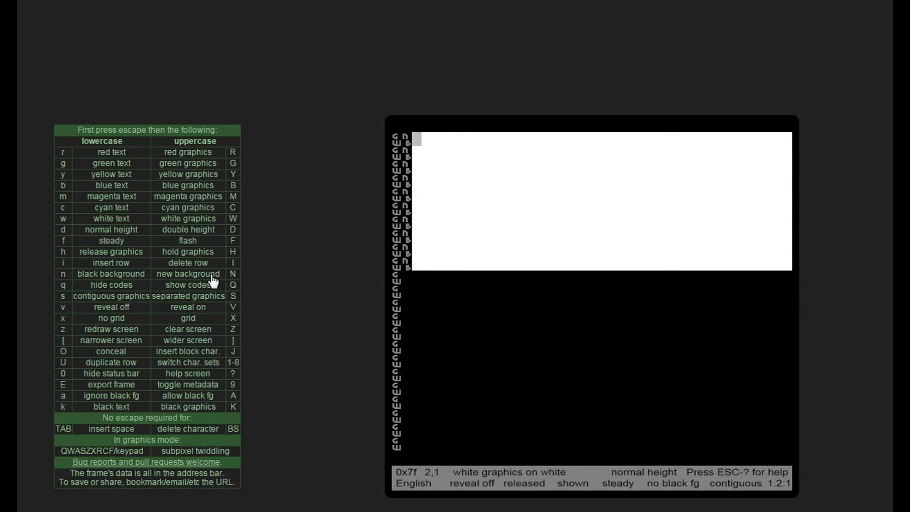
key(Right)
key(Right)
key(Right)
key(Right)
key(Left)
key(Left)
key(Left)
key(Left)
key(Left)
key(Right)
key(Right)
key(Right)
key(Right)
key(Left)
key(Left)
key(Left)
key(Left)
key(Left)
key(Right)
key(Right)
Step: Replace the white graphics codes in column 0 of rows 1 to 3 with blue graphics codes
key(Left)
key(Left)
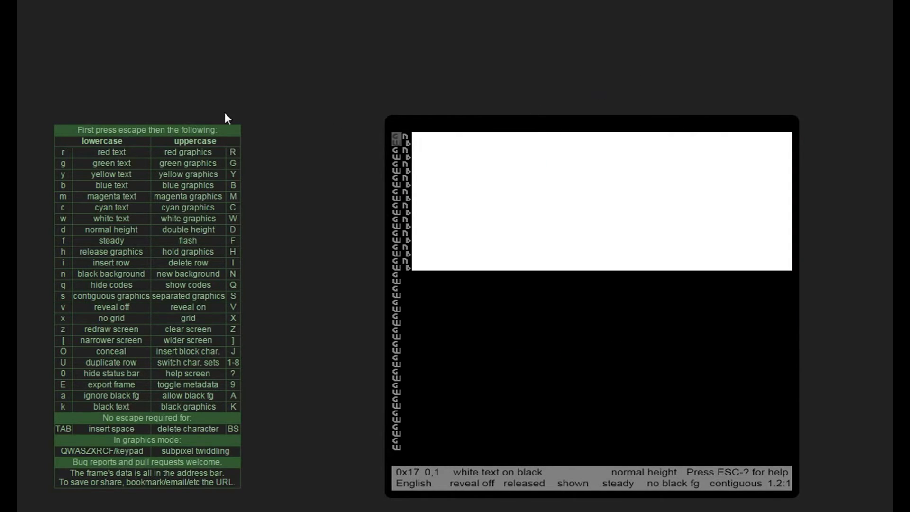
click(235, 189)
key(Return)
click(235, 189)
key(Down)
key(Left)
click(235, 189)
key(Return)
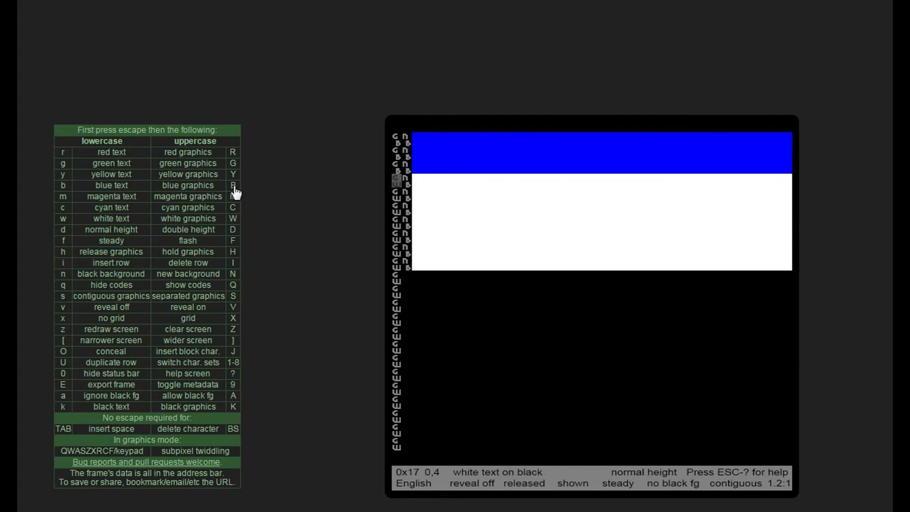
Step: Change the column 0 codes of rows 4 to 6 to blue graphics
click(234, 189)
key(Return)
click(234, 189)
key(Return)
click(235, 189)
key(Return)
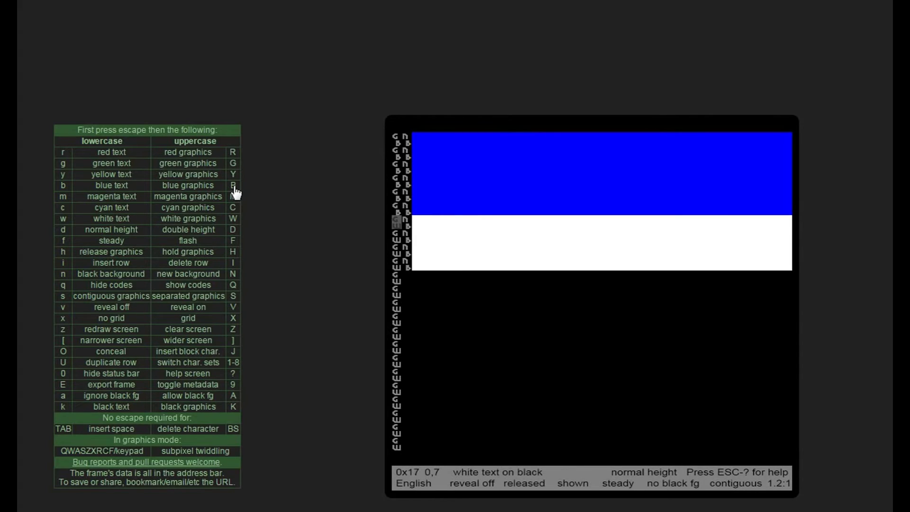
Step: Change the column 0 codes of rows 7 to 10 to blue graphics
click(235, 189)
key(Return)
click(234, 189)
key(Return)
click(235, 190)
key(Return)
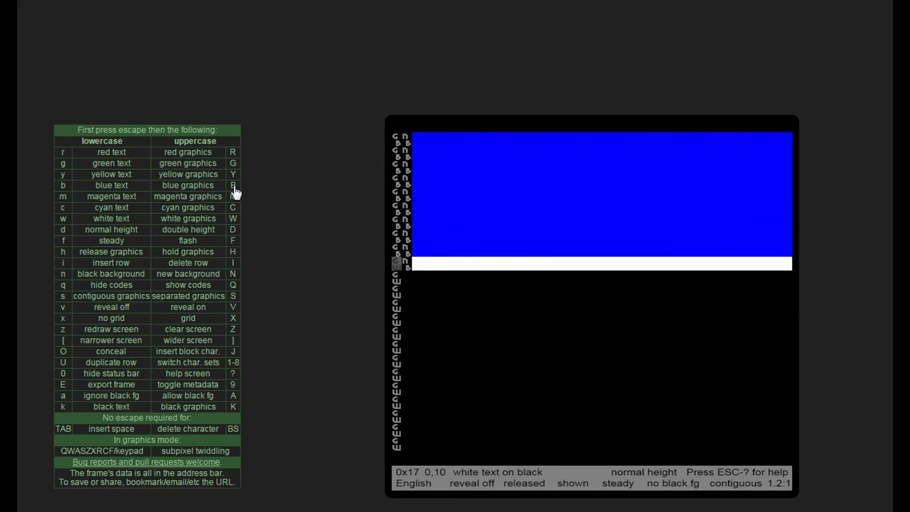
click(235, 189)
Step: Add white graphics codes in column 12 of rows 1 to 3
key(Right)
key(Right)
key(Right)
key(Right)
key(Right)
key(Right)
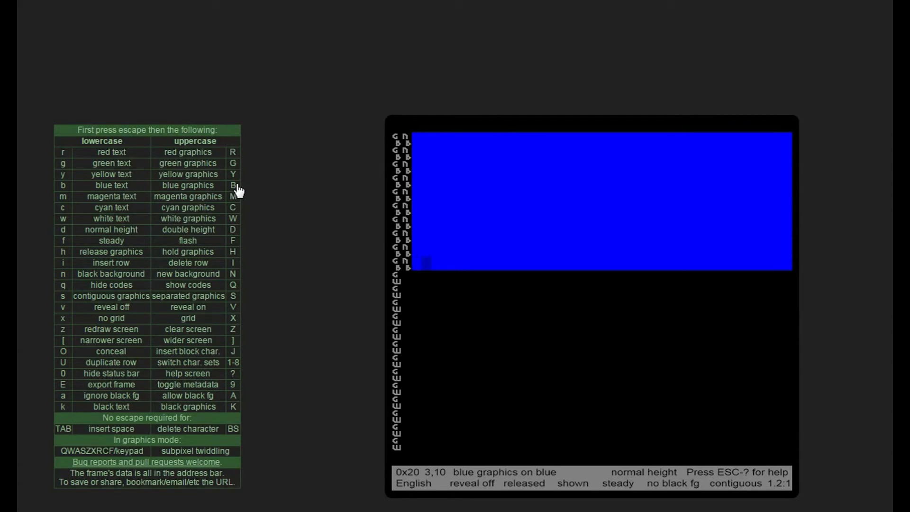
key(Right)
key(Right)
key(Right)
key(Up)
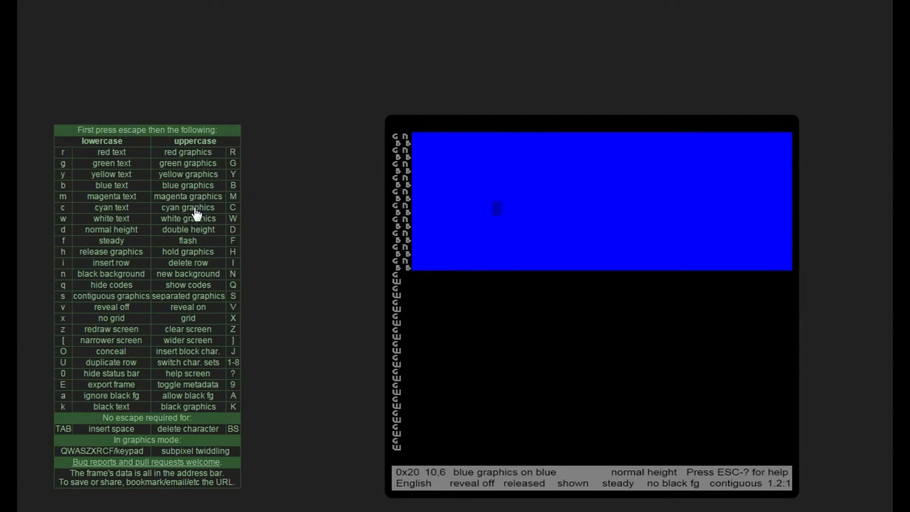
key(Up)
key(Up)
key(Up)
key(Up)
key(Up)
key(Right)
key(Right)
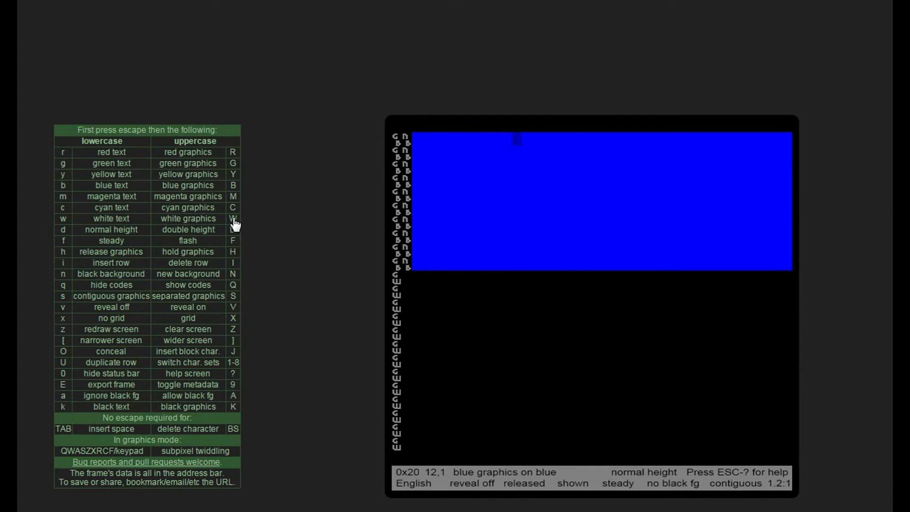
key(Escape)
key(shift+w)
key(Down)
key(Escape)
key(shift+w)
key(Down)
key(Escape)
key(shift+w)
key(Down)
Step: Continue the white graphics codes in column 12 through rows 4 to 6
key(Escape)
key(shift+w)
key(Down)
key(Escape)
key(shift+w)
key(Down)
key(Escape)
key(shift+w)
key(Down)
Step: Complete the column 12 white graphics codes in rows 7 to 10
key(Escape)
key(shift+w)
key(Down)
key(Left)
key(Escape)
key(shift+w)
key(Down)
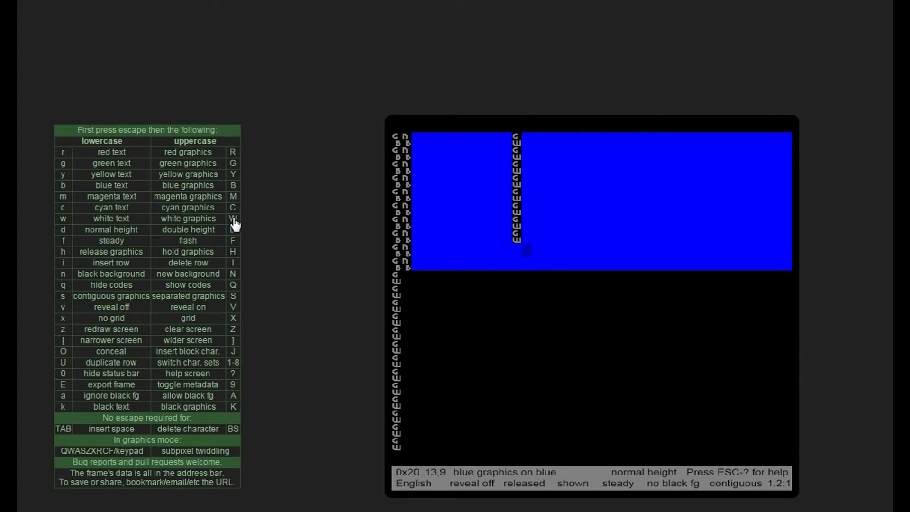
key(Escape)
key(shift+w)
key(Down)
key(Escape)
key(shift+w)
Step: Insert red graphics codes in column 25 of rows 1 to 3
key(Right)
key(Right)
key(Right)
key(Right)
key(Right)
key(Right)
key(Right)
key(Right)
key(Right)
key(Right)
key(Right)
key(Left)
key(Right)
key(Right)
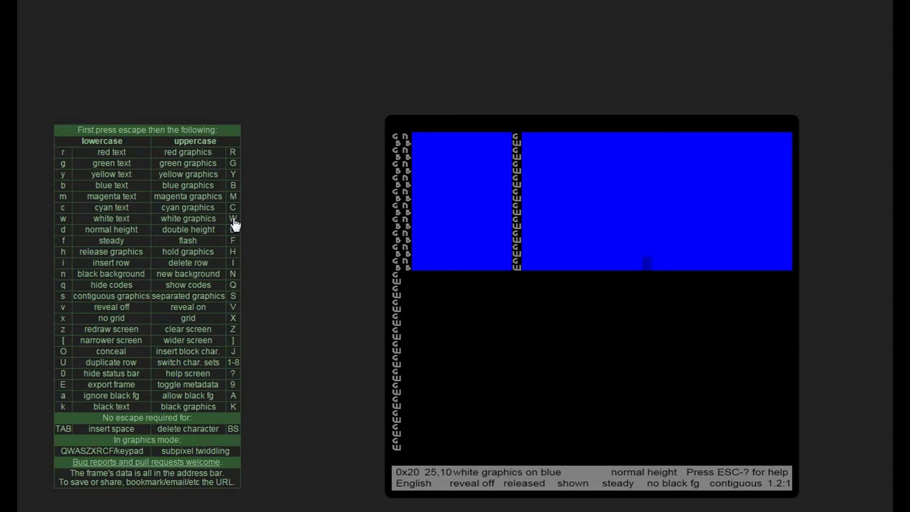
key(Up)
key(Up)
key(Up)
key(Escape)
key(shift+r)
key(Down)
key(Escape)
key(shift+r)
key(Down)
key(Left)
key(Escape)
key(shift+r)
key(Down)
Step: Continue the red graphics codes in column 25 through rows 4 to 6
key(Escape)
key(shift+r)
key(Down)
key(Left)
key(Escape)
key(shift+r)
key(Down)
key(Left)
key(Escape)
key(shift+r)
key(Down)
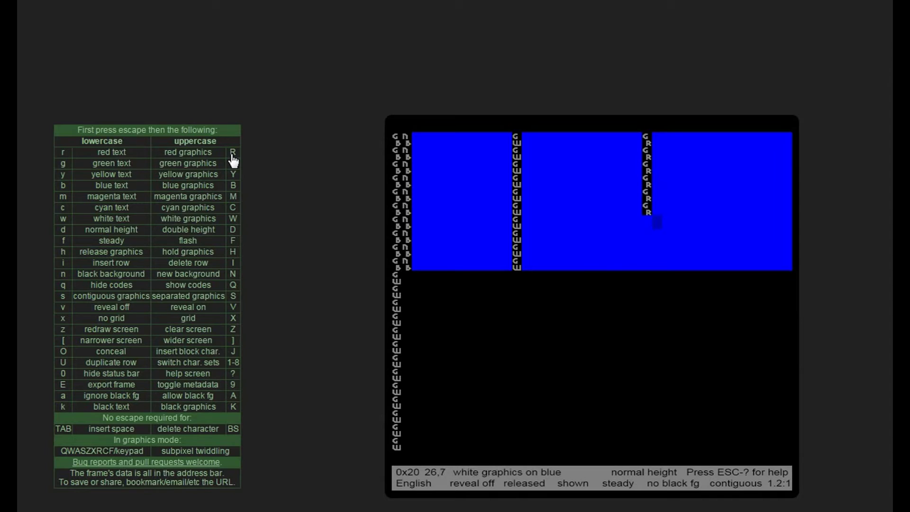
Step: Complete the column 25 red graphics codes in rows 7 to 10
key(Escape)
key(shift+r)
key(Down)
key(Escape)
key(shift+r)
key(Down)
key(Escape)
key(shift+r)
key(Down)
key(Left)
key(Escape)
key(shift+r)
Step: Starting from row 10 and working upwards, add new background codes in column 13 of rows 10 to 8
key(Left)
key(Left)
key(Left)
key(Left)
key(Left)
key(Left)
key(Left)
key(Left)
key(Left)
key(Left)
key(Left)
key(Left)
key(Left)
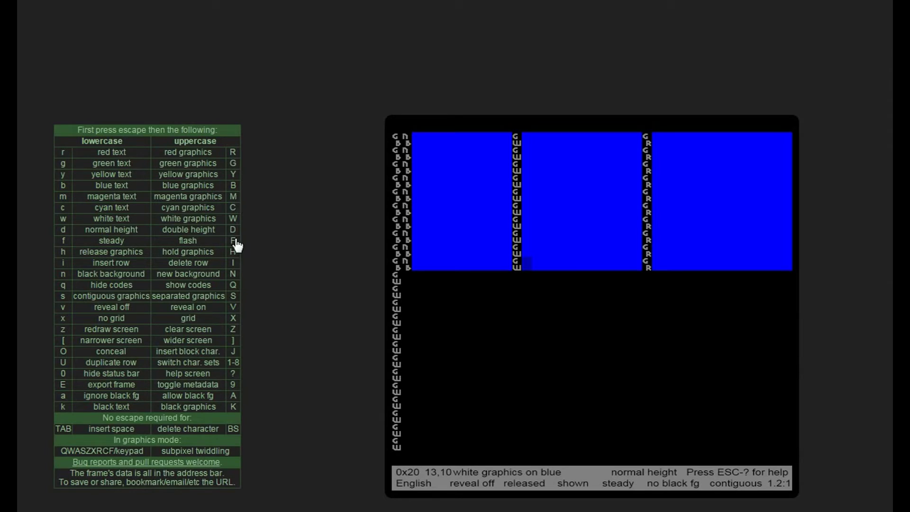
key(Escape)
key(shift+n)
key(Up)
key(Left)
key(Escape)
key(shift+n)
key(Left)
key(Up)
key(Escape)
key(shift+n)
key(Left)
key(Up)
Step: Extend the white background upwards with new background codes in column 13 of rows 7 to 5
key(Escape)
key(shift+n)
key(Left)
key(Up)
key(Escape)
key(shift+n)
key(Up)
key(Left)
key(Escape)
key(shift+n)
key(Up)
key(Left)
Step: Continue the white background upwards by adding new background codes in column 13 of rows 4 and 3
key(Escape)
key(shift+n)
key(Up)
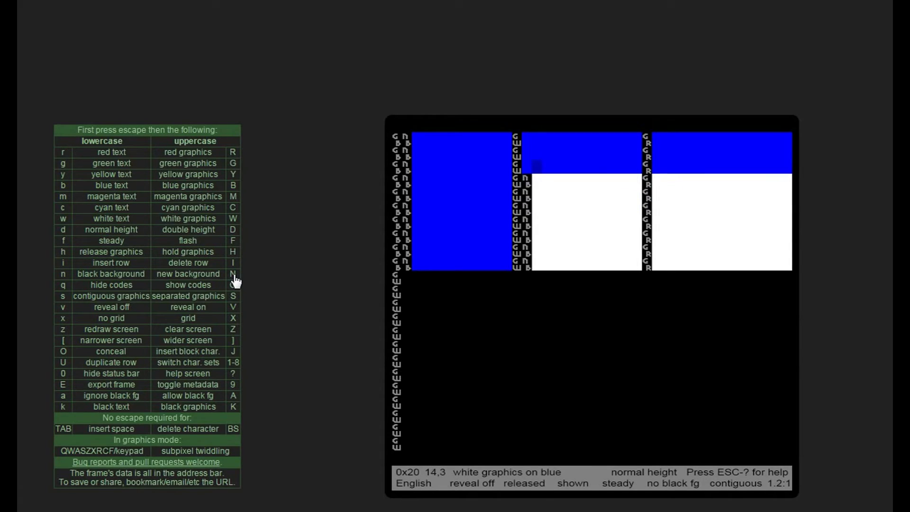
key(Left)
key(Escape)
key(shift+n)
key(Up)
key(Left)
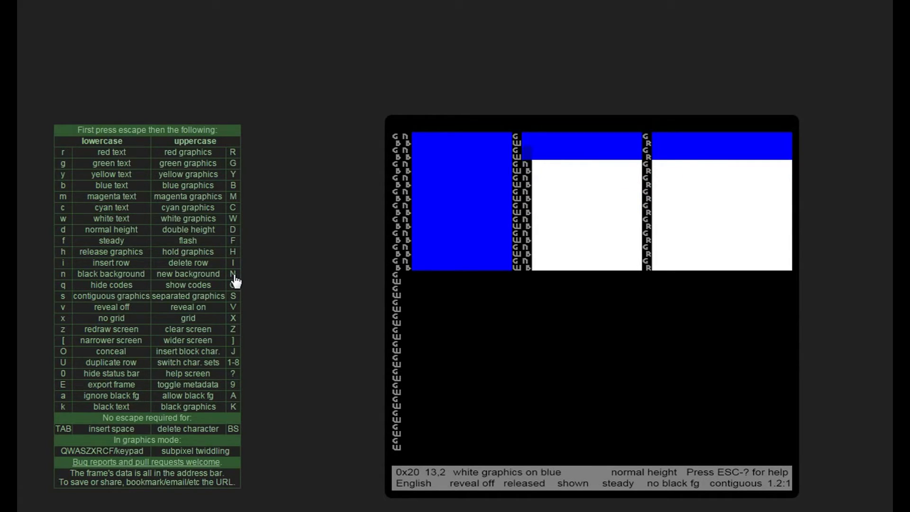
Step: Complete the white stripe with new background codes in column 13 of rows 2 and 1
key(Escape)
key(shift+n)
key(Up)
key(Left)
key(Escape)
key(shift+n)
Step: Start the red stripe by adding new background codes in column 26 of rows 1 to 3, working downwards
key(Right)
key(Right)
key(Right)
key(Right)
key(Right)
key(Right)
key(Right)
key(Right)
key(Right)
key(Right)
key(Right)
key(Right)
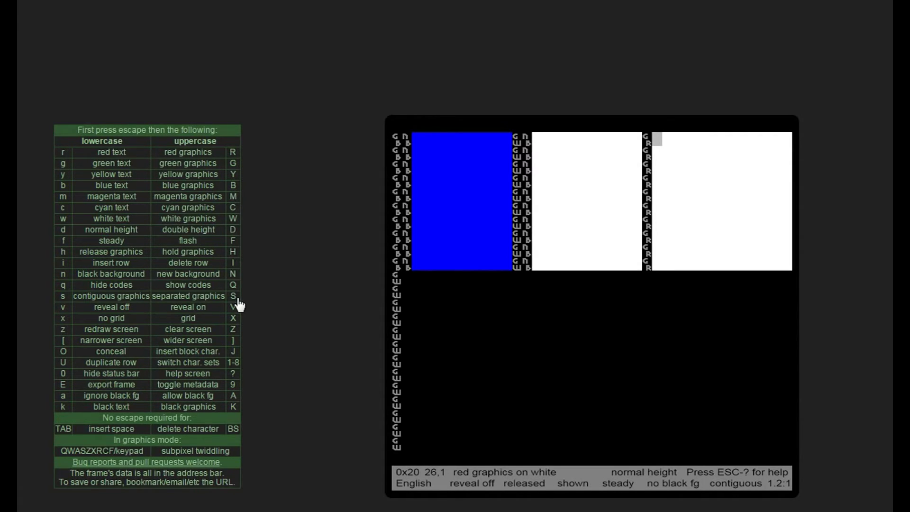
key(Escape)
key(shift+n)
key(Down)
key(Left)
key(Escape)
key(shift+n)
key(Down)
key(Left)
key(Escape)
key(shift+n)
key(Down)
key(Left)
Step: Extend the red background downwards with new background codes in column 26 of rows 4 to 6
key(Escape)
key(shift+n)
key(Down)
key(Left)
key(Escape)
key(shift+n)
key(Down)
key(Left)
key(Escape)
key(shift+n)
key(Down)
key(Left)
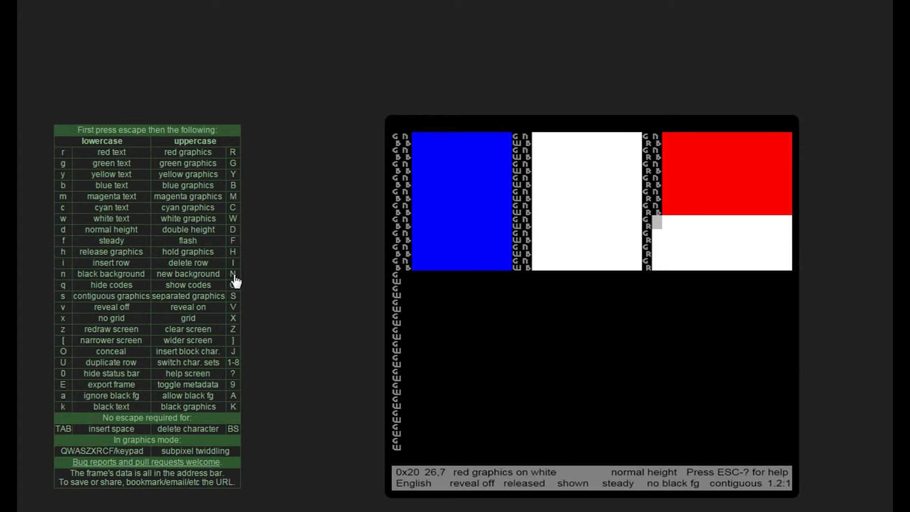
Step: Complete the red stripe with new background codes in column 26 of rows 7 to 10
key(Escape)
key(shift+n)
key(Down)
key(Left)
key(Escape)
key(shift+n)
key(Down)
key(Escape)
key(shift+n)
key(Down)
key(Left)
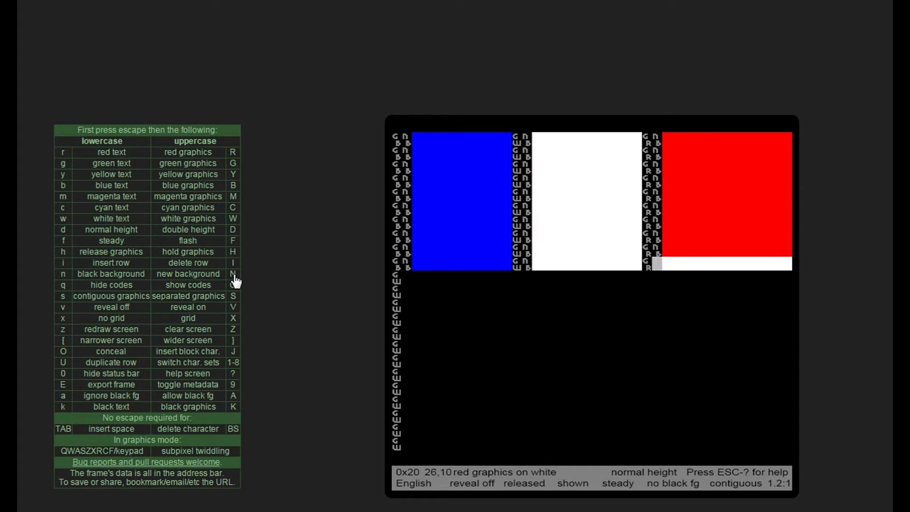
key(Escape)
key(shift+n)
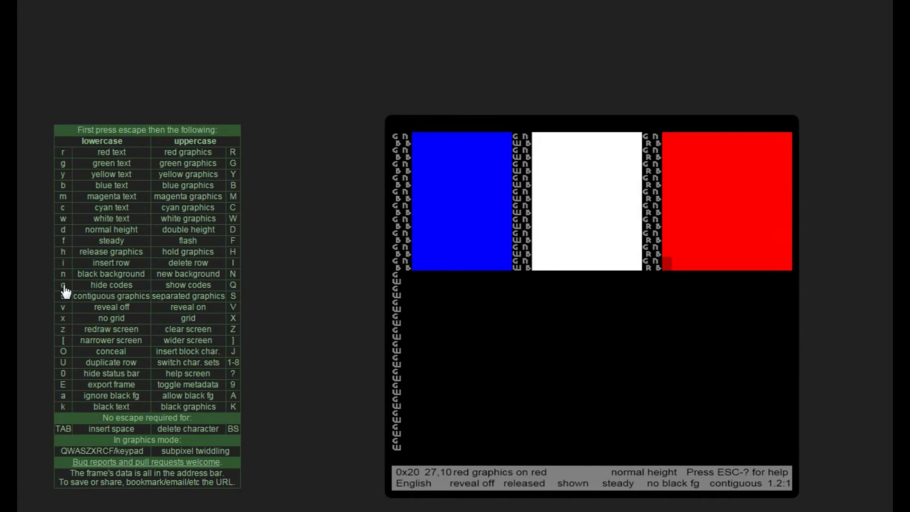
Step: Hide the control codes to check the finished flag
key(Escape)
key(q)
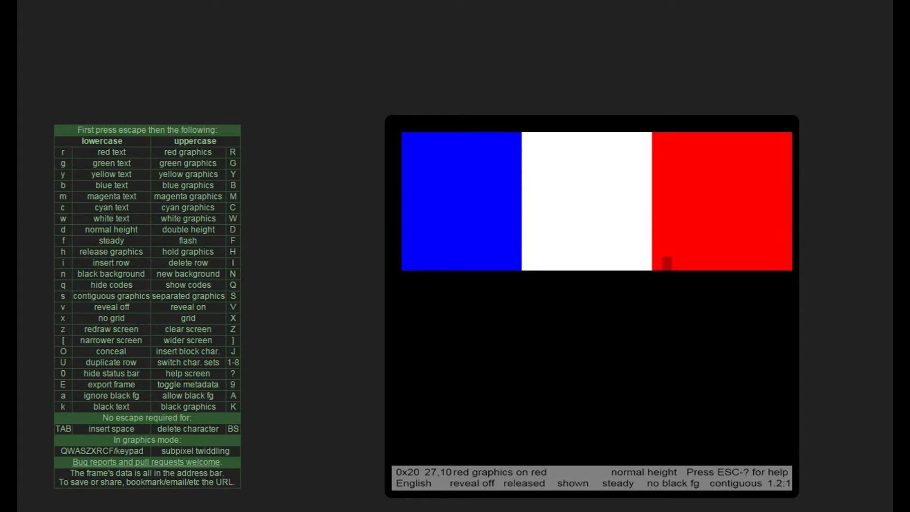
Step: Move the cursor to column 0 of row 11, below the flag, and show the control codes again
key(Down)
key(Left)
key(Left)
key(Left)
key(Left)
key(Left)
key(Left)
key(Left)
key(Left)
key(Left)
key(Left)
key(Left)
key(Left)
key(Left)
key(Left)
key(Left)
key(Left)
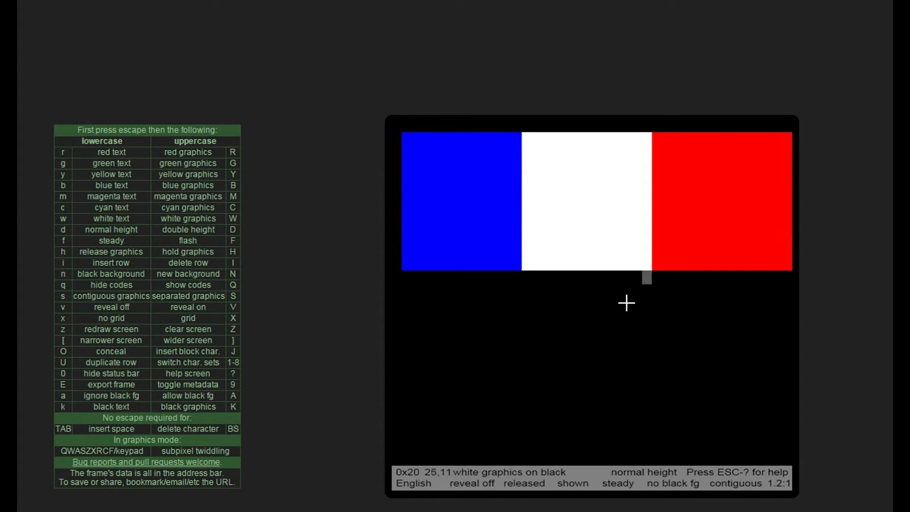
key(Left)
key(Left)
key(Left)
key(Left)
key(Left)
key(Left)
key(Left)
key(Left)
key(Left)
key(Left)
key(Left)
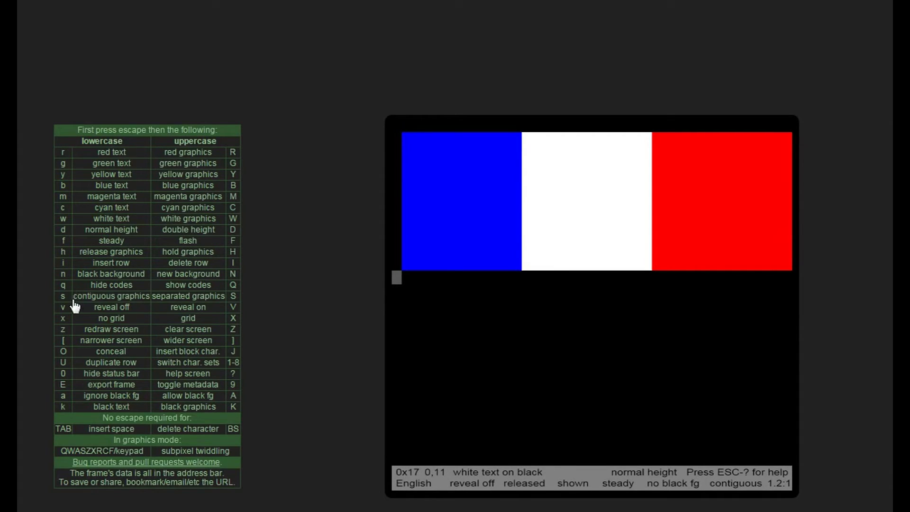
click(234, 286)
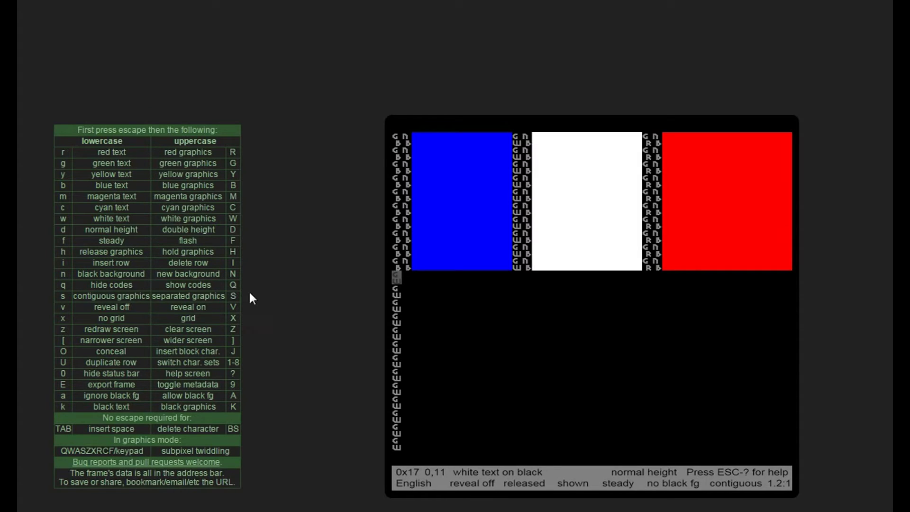
Step: Add a white graphics code to row 13 below the flag and fill cells across to about column 26 with solid blocks
key(Up)
key(Up)
key(Up)
key(Up)
key(Down)
key(Down)
key(Down)
key(Down)
key(Down)
key(Down)
key(Escape)
key(shift+w)
key(f)
key(Right)
key(Right)
key(f)
key(Right)
key(f)
key(Right)
key(f)
key(Right)
key(f)
key(Right)
key(f)
key(Right)
key(f)
key(Right)
key(f)
key(Right)
key(f)
key(Right)
key(Right)
key(Right)
key(Right)
key(f)
key(Right)
key(f)
key(Right)
key(f)
key(Right)
key(Right)
key(f)
key(Right)
key(f)
key(Right)
key(f)
key(Right)
key(f)
key(Right)
key(f)
key(Right)
key(f)
key(Right)
key(f)
key(Right)
key(f)
key(Right)
key(f)
Step: Return to column 0 of row 13 and overwrite the graphics code and white blocks with spaces, continuing into row 14
key(Left)
key(Left)
key(Left)
key(Left)
key(Left)
key(Left)
key(Left)
key(Left)
key(Left)
key(Left)
key(Left)
key(Left)
key(Left)
key(Left)
key(Left)
key(Left)
key(Left)
key(Left)
key(Left)
key(Left)
key(Left)
key(Left)
key(Left)
key(Left)
key(Left)
key(Left)
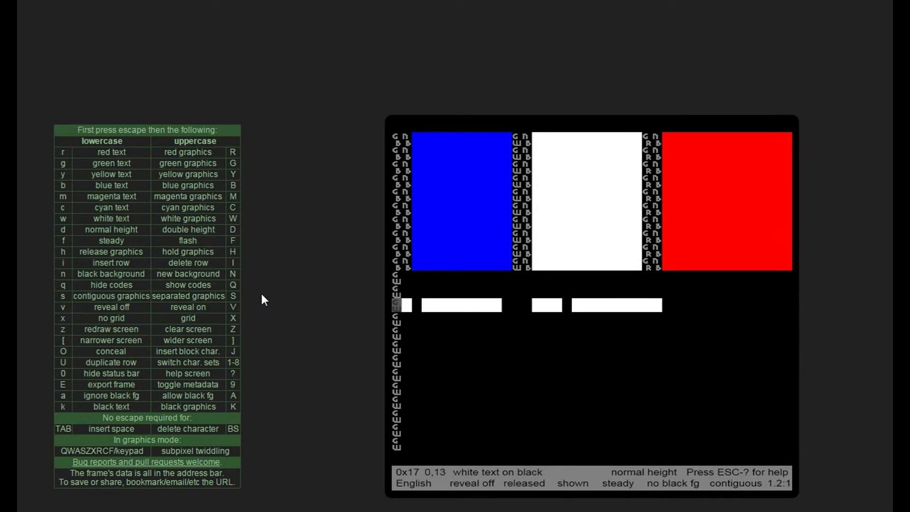
key(space)
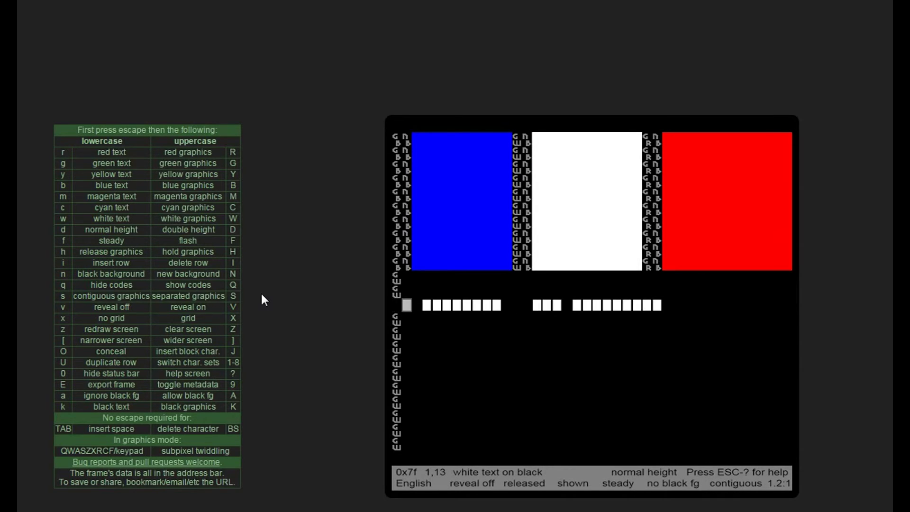
key(space)
key(space)
key(space)
key(space)
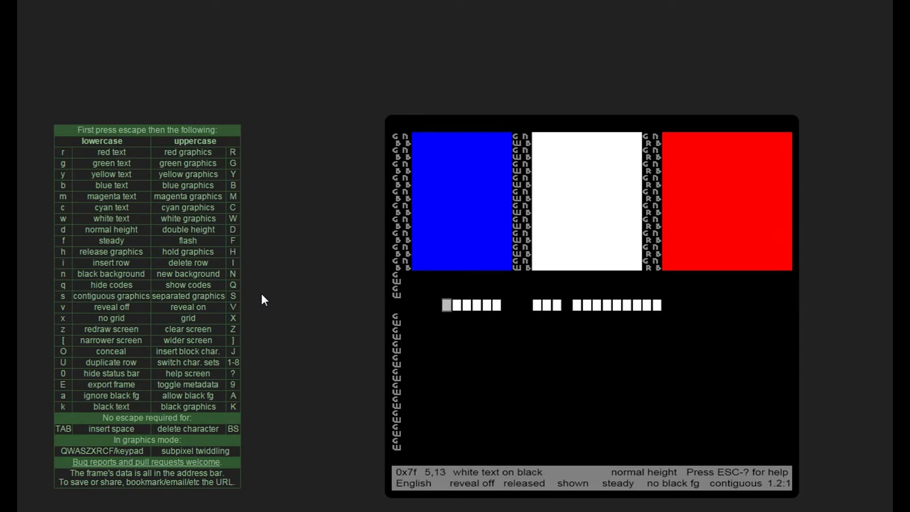
key(space)
key(space)
key(space)
key(space)
key(space)
key(space)
key(space)
key(space)
key(space)
key(space)
key(space)
key(space)
key(space)
key(space)
key(space)
key(space)
key(space)
key(space)
key(space)
key(space)
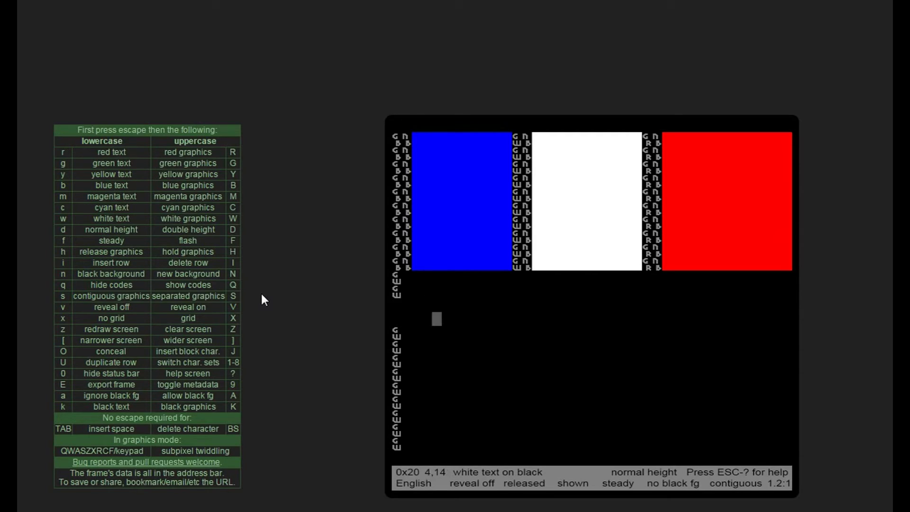
Step: Start row 12 with magenta text and normal height codes in place of the white graphics code, and enter "add"
key(Left)
key(Left)
key(Left)
key(Right)
key(BackSpace)
key(Escape)
key(m)
key(Escape)
key(d)
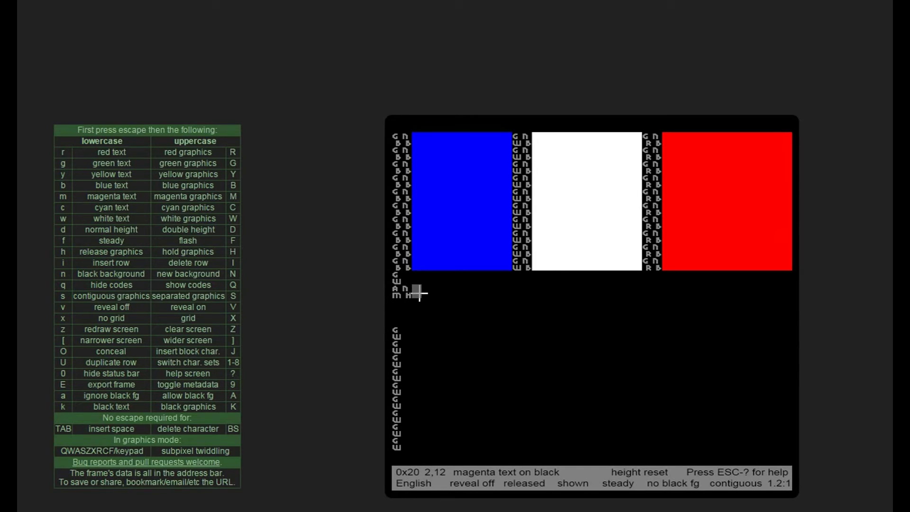
text(add)
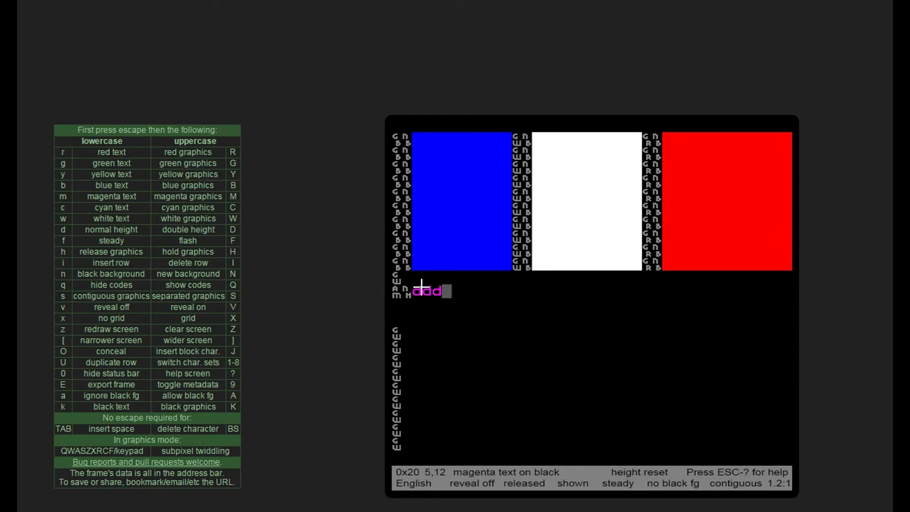
Step: Delete the sample text "add" and the magenta and normal height codes from row 12
key(BackSpace)
key(BackSpace)
key(BackSpace)
key(BackSpace)
key(BackSpace)
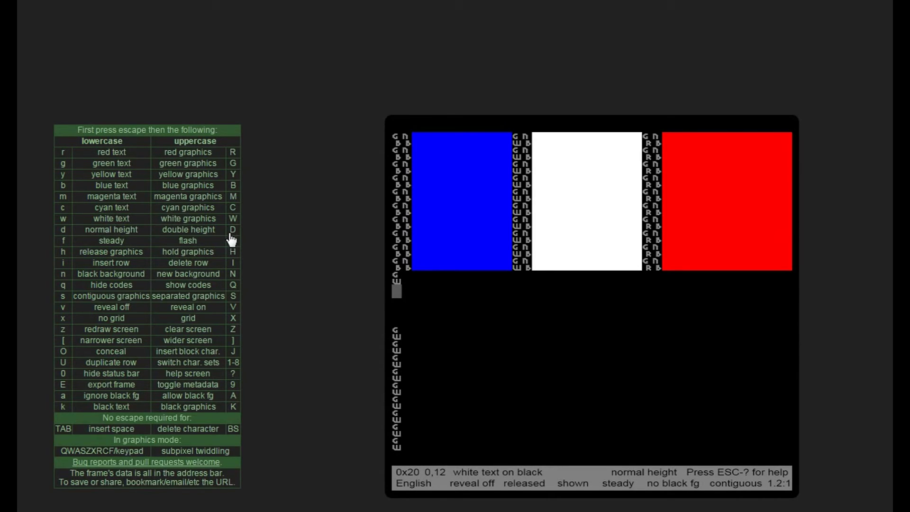
Step: Insert a double height code at column 0 of row 12 and enter a run of sample "g" letters after it
key(Escape)
key(shift+d)
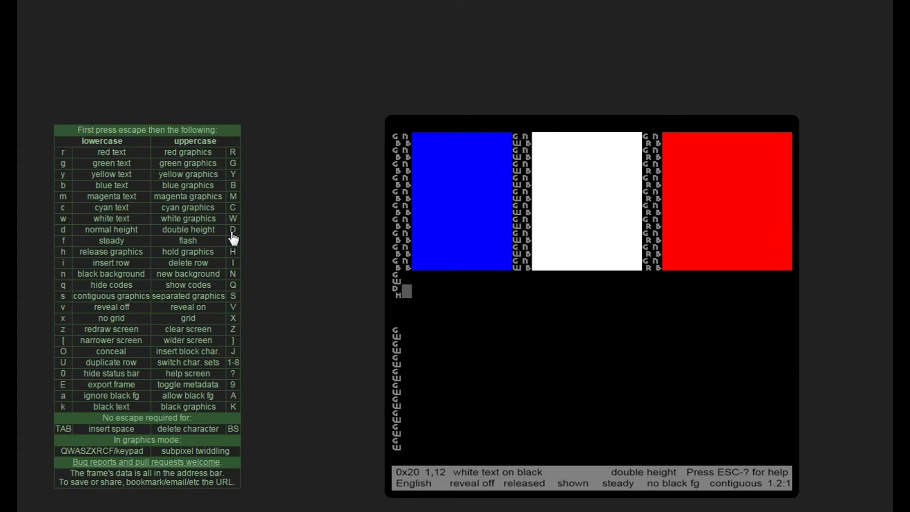
text(gggggggg)
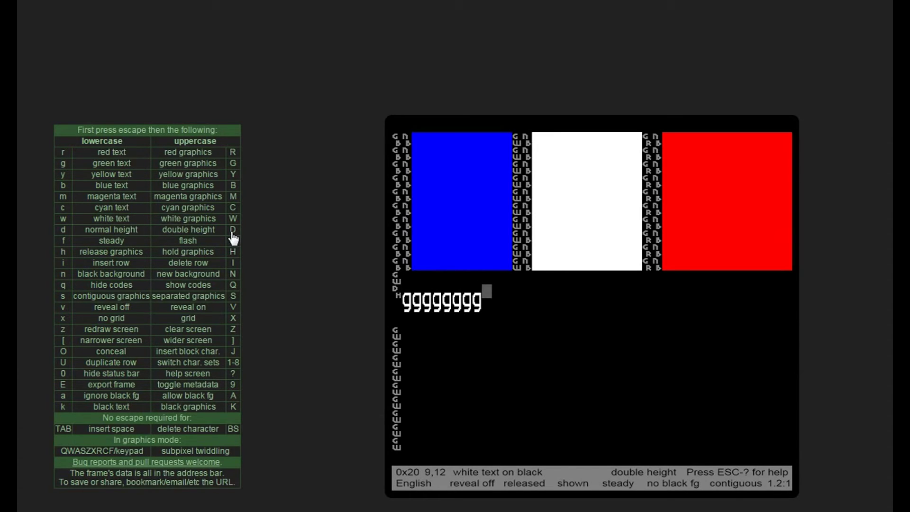
text(gg)
Step: Erase the "g" letters and the double height code, returning the cursor to column 0 of row 12
key(BackSpace)
key(BackSpace)
key(BackSpace)
key(BackSpace)
key(BackSpace)
key(BackSpace)
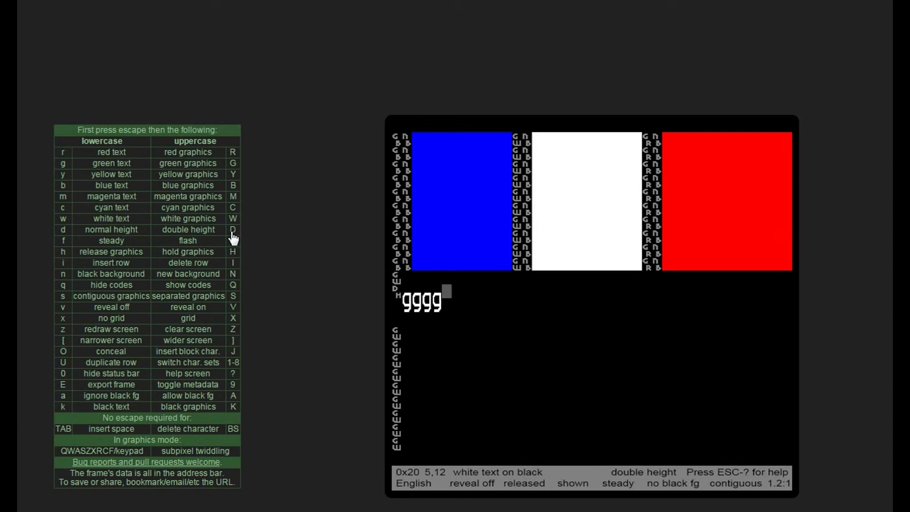
key(BackSpace)
key(BackSpace)
key(BackSpace)
key(BackSpace)
key(BackSpace)
key(BackSpace)
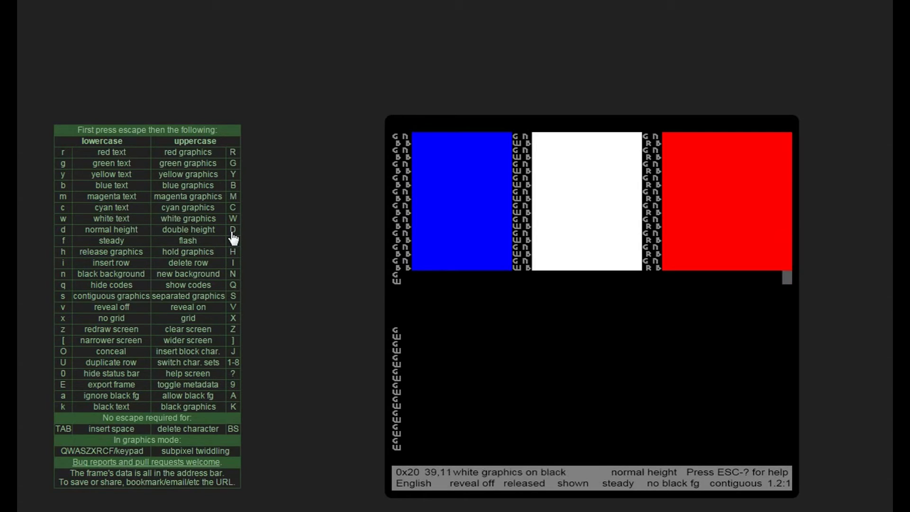
key(Right)
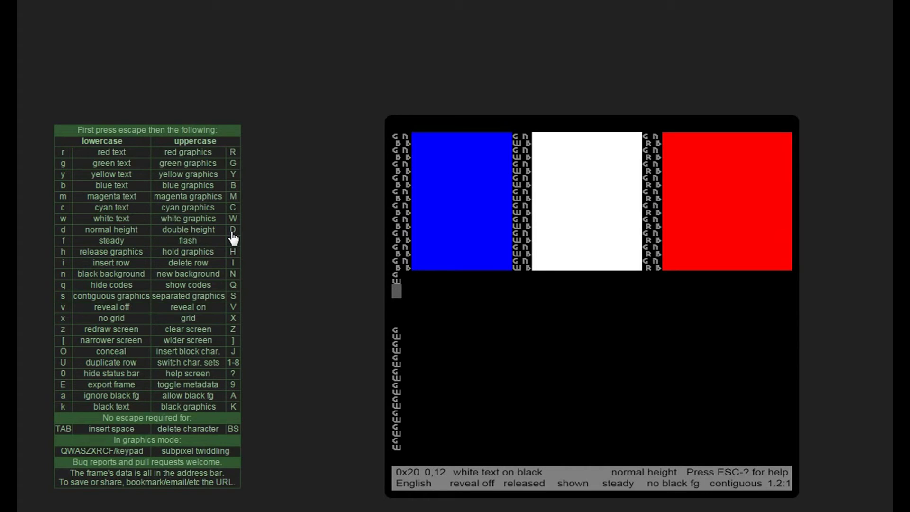
Step: Add magenta text and double height codes at the start of row 12, followed by the word "Magenta"
key(Escape)
key(m)
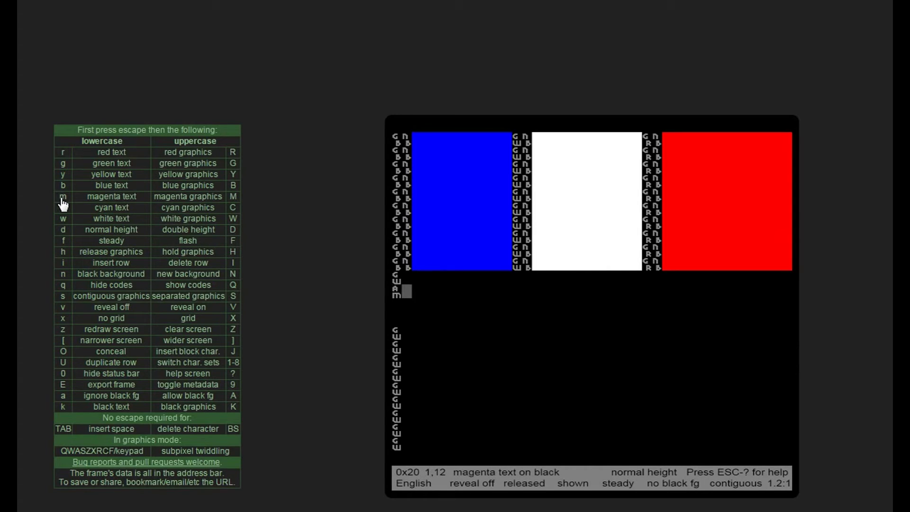
click(231, 231)
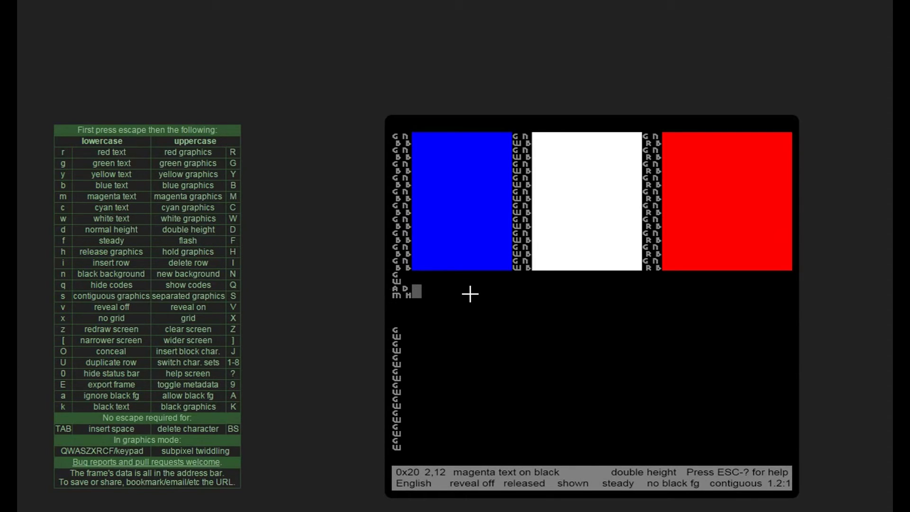
text(Magenta)
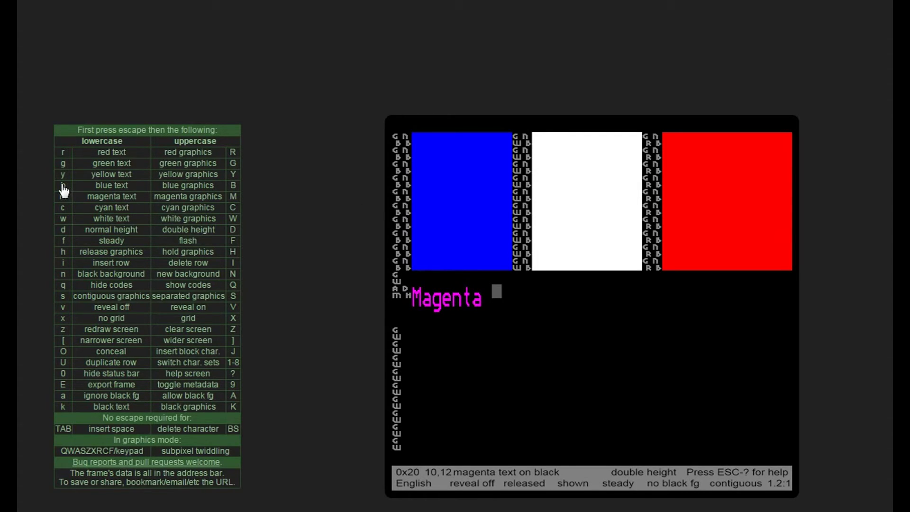
Step: Insert a yellow text code after "Magenta" and write the word "yellow"
key(Escape)
key(y)
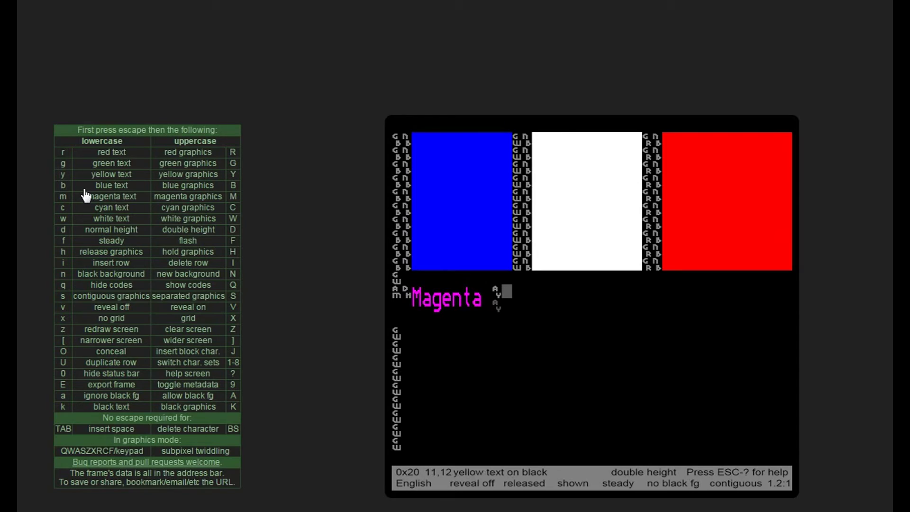
text(ye)
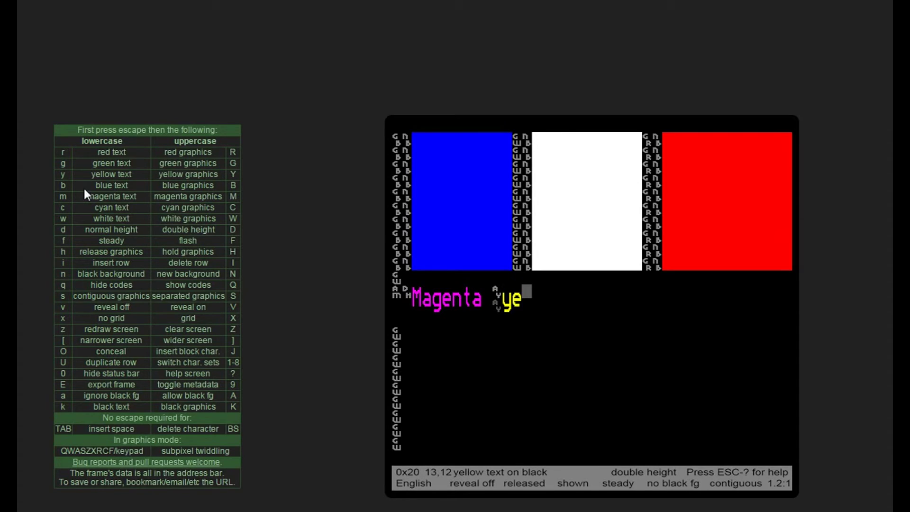
text(lllo)
key(BackSpace)
key(BackSpace)
key(BackSpace)
text(low)
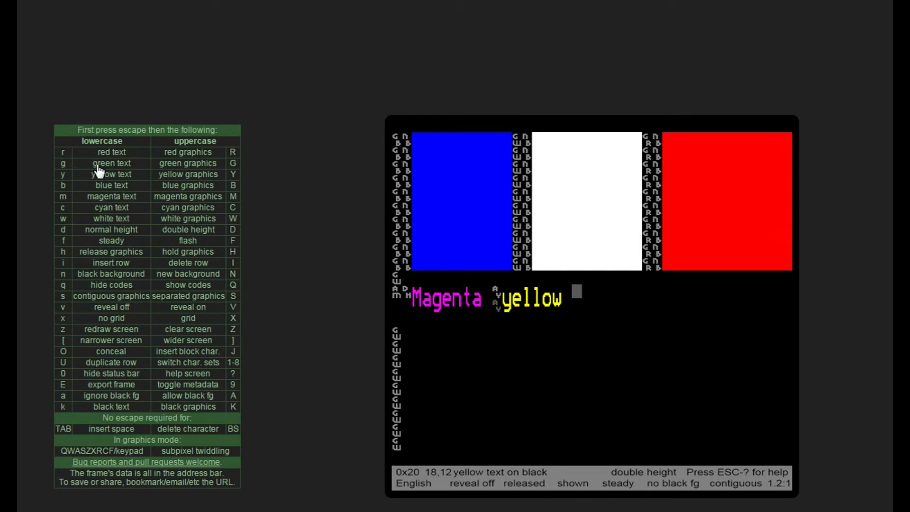
Step: Insert a green text code after "yellow" and write the word "green"
key(Escape)
key(g)
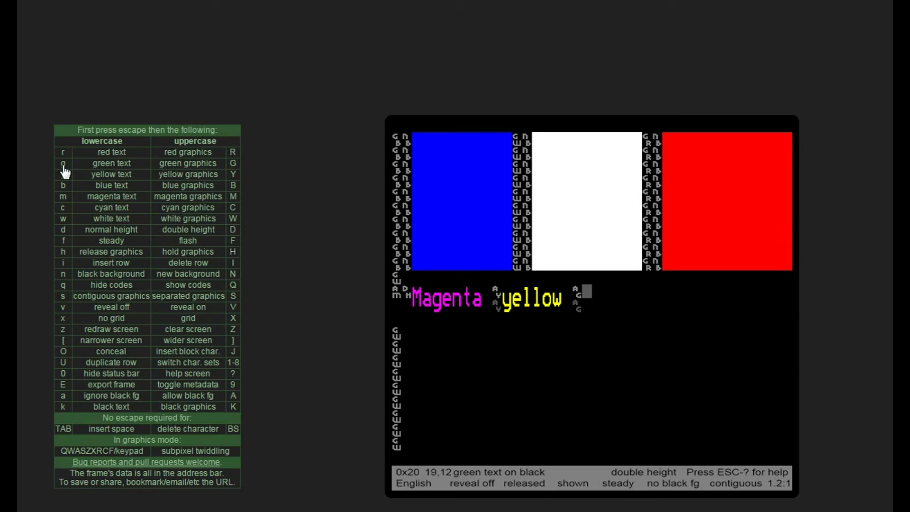
text(gre)
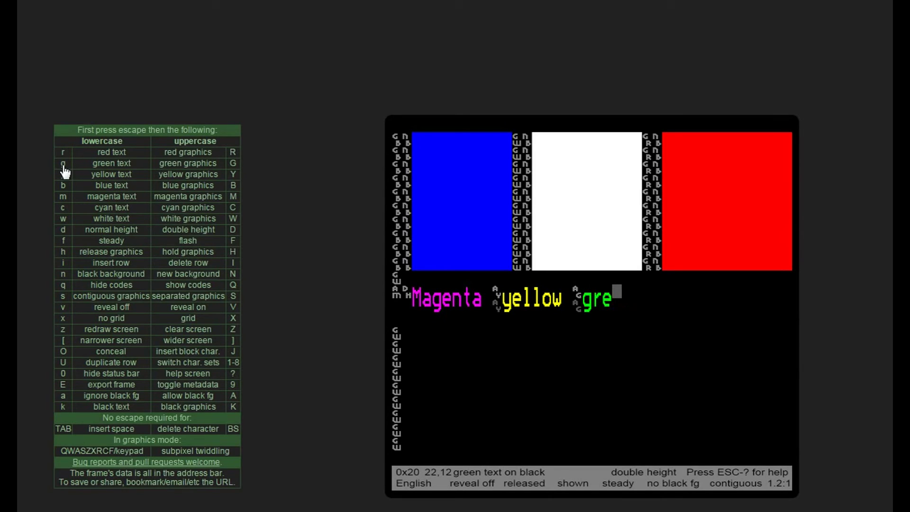
text(en)
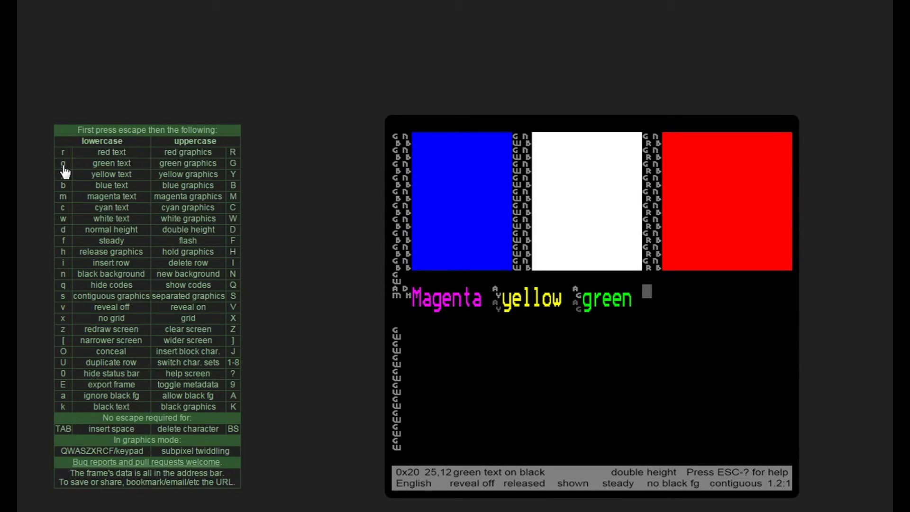
Step: Return the cursor to the start of row 12 and hide the control codes
key(Left)
key(Left)
key(Left)
key(Left)
key(Left)
key(Left)
key(Left)
key(Left)
key(Left)
key(Left)
key(Left)
key(Left)
key(Left)
key(Left)
key(Left)
key(Left)
key(Left)
key(Left)
key(Left)
key(Left)
key(Left)
key(Left)
key(Left)
key(Left)
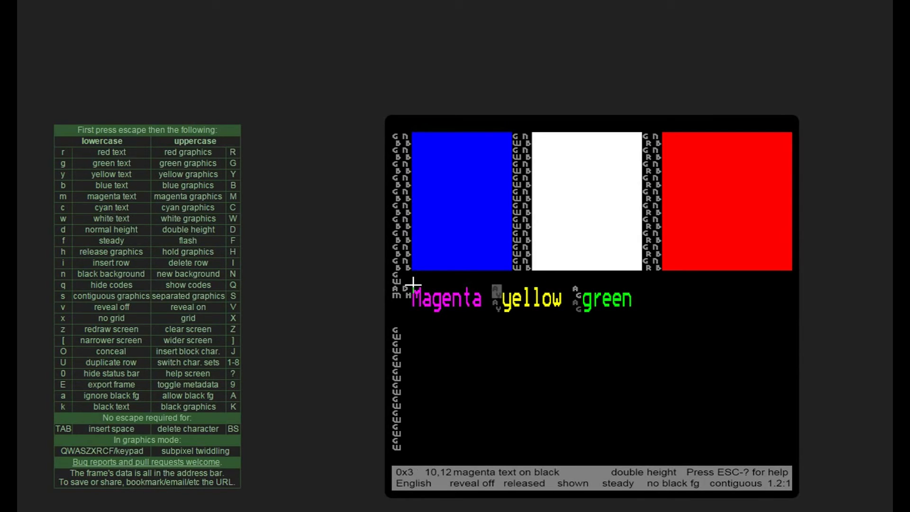
key(Left)
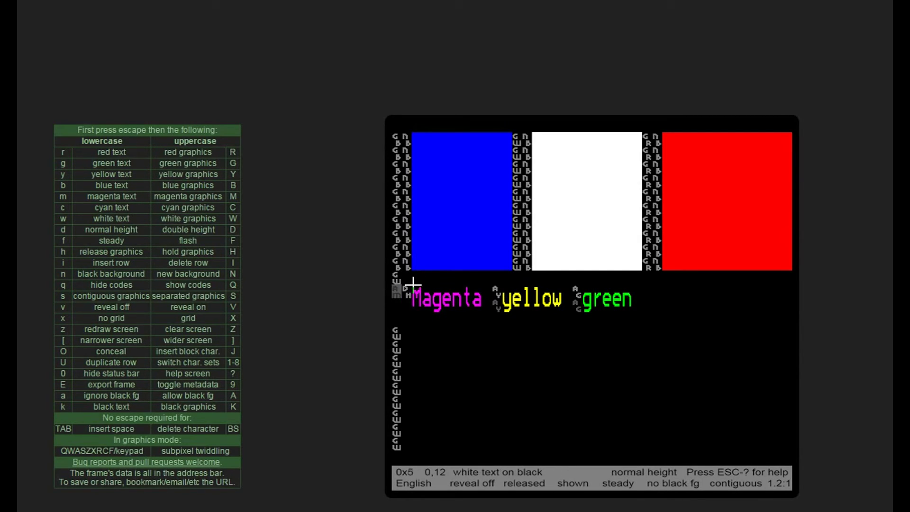
click(65, 289)
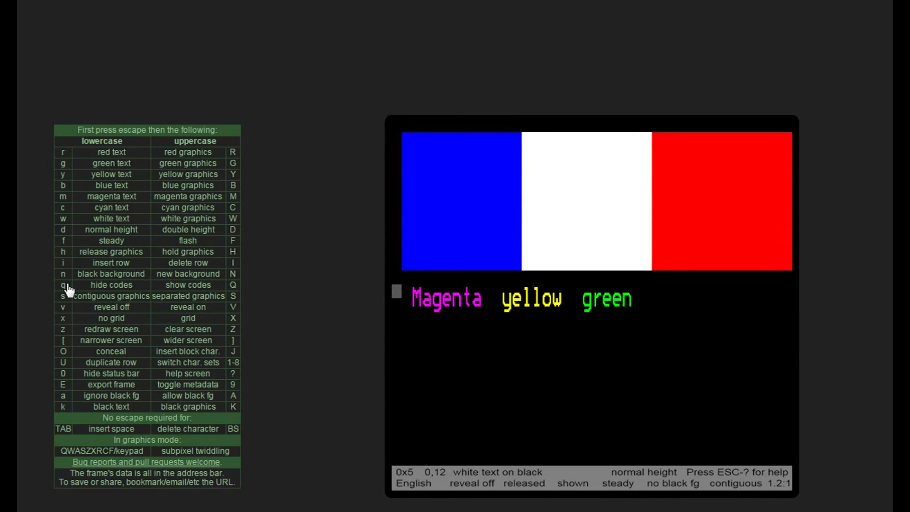
Step: Overwrite the magenta text code at the start of row 12, then blank out characters and colour codes along the line up to column 21
key(Up)
key(Up)
key(Up)
key(Down)
key(Down)
key(Down)
key(Down)
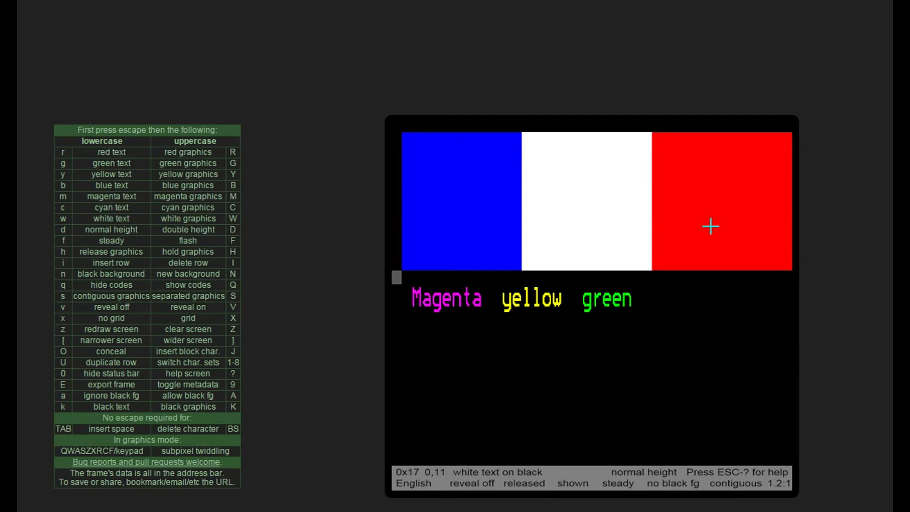
key(Up)
key(Escape)
key(shift+d)
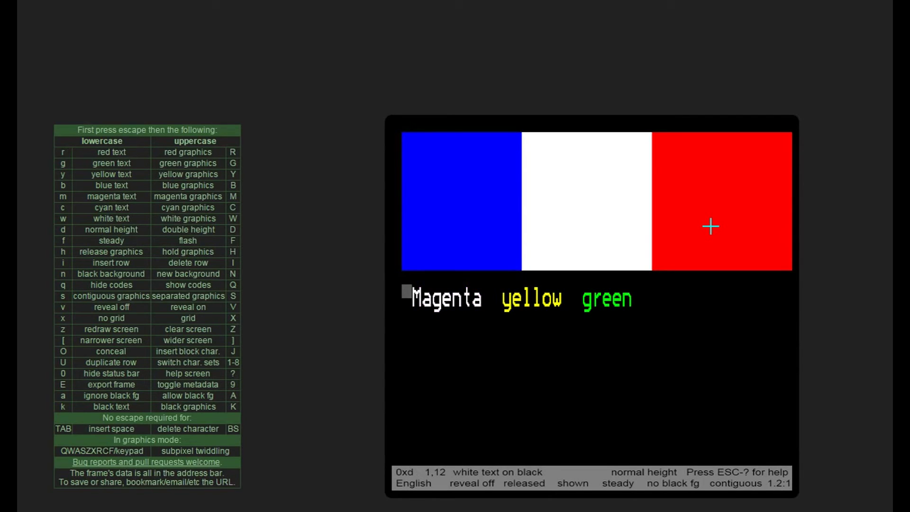
key(Right)
key(Right)
key(Right)
key(Right)
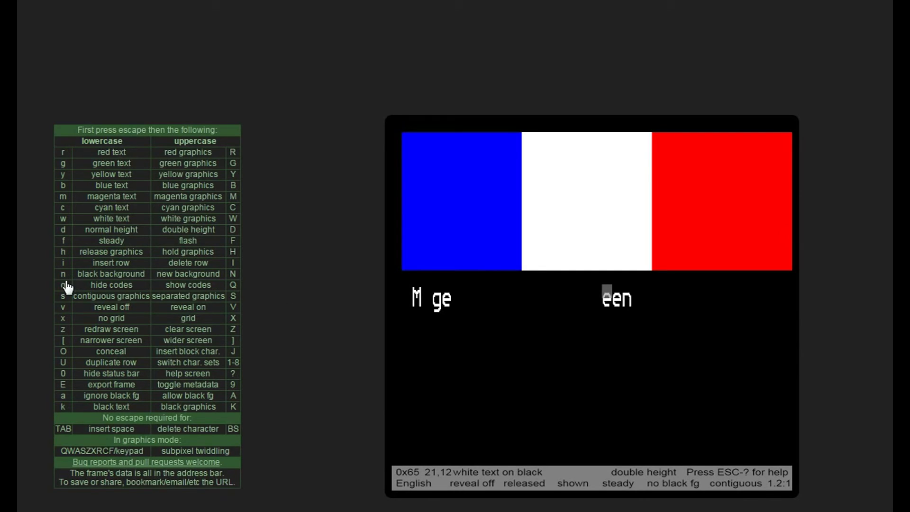
Step: Show the control codes and draw a freehand white signature with an underline and a small smiley below the double-height text
key(Escape)
key(shift+q)
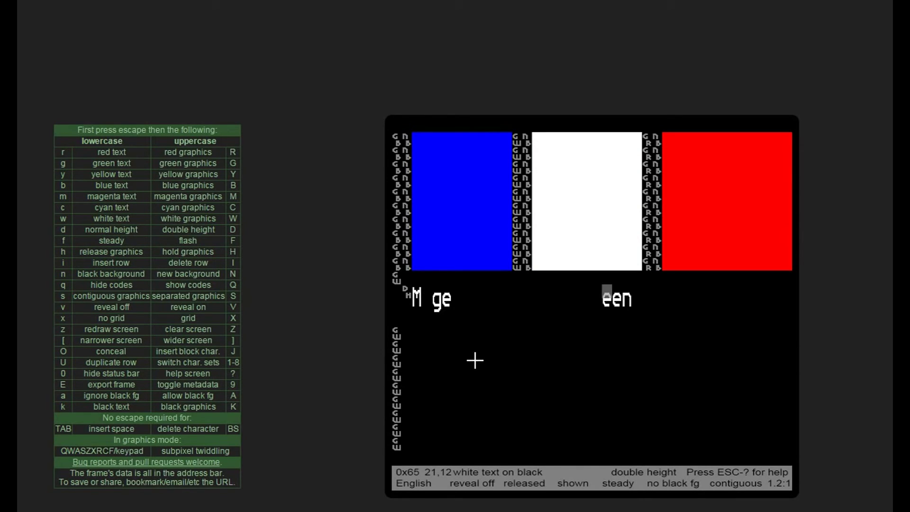
mouse_move(484, 352)
mouse_down()
mouse_move(444, 370)
mouse_move(440, 392)
mouse_move(454, 414)
mouse_move(493, 394)
mouse_move(519, 393)
mouse_move(505, 391)
mouse_move(478, 396)
mouse_move(480, 414)
mouse_move(516, 405)
mouse_move(519, 393)
mouse_move(530, 417)
mouse_move(553, 384)
mouse_move(557, 396)
mouse_move(606, 395)
mouse_move(631, 375)
mouse_move(636, 353)
mouse_move(609, 382)
mouse_move(608, 408)
mouse_move(620, 416)
mouse_move(679, 392)
mouse_move(653, 393)
mouse_move(639, 408)
mouse_move(676, 411)
mouse_move(674, 390)
mouse_move(741, 373)
mouse_move(721, 378)
mouse_move(754, 381)
mouse_move(703, 393)
mouse_move(754, 403)
mouse_move(750, 416)
mouse_move(711, 420)
mouse_move(700, 440)
mouse_move(612, 447)
mouse_move(439, 437)
mouse_up()
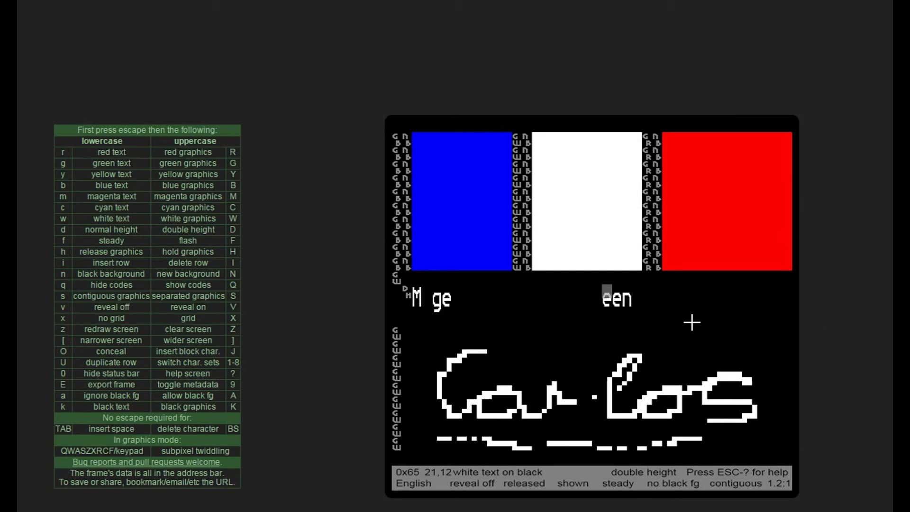
click(720, 341)
click(700, 347)
mouse_move(688, 353)
mouse_down()
mouse_move(704, 365)
mouse_move(738, 355)
mouse_move(741, 344)
mouse_up()
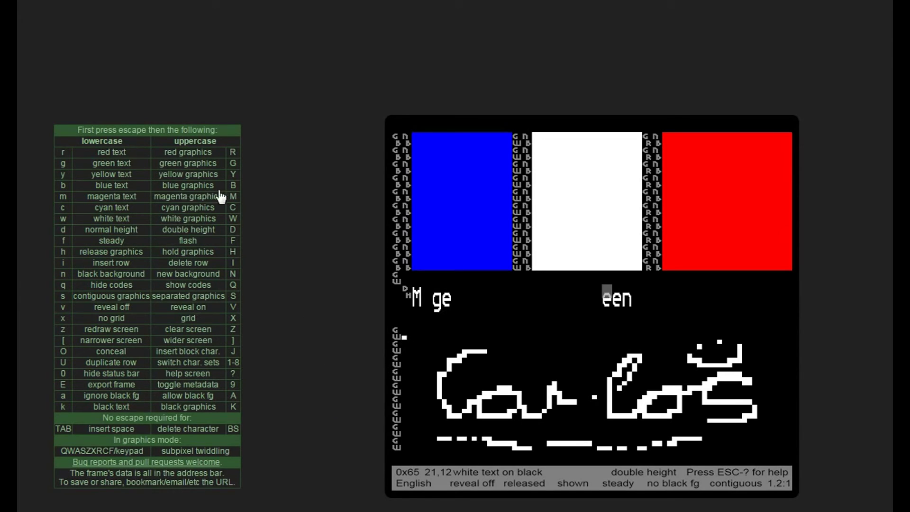
Step: Insert a magenta graphics code and a green text code over the remaining letters from column 21 of row 12
key(Escape)
key(shift+m)
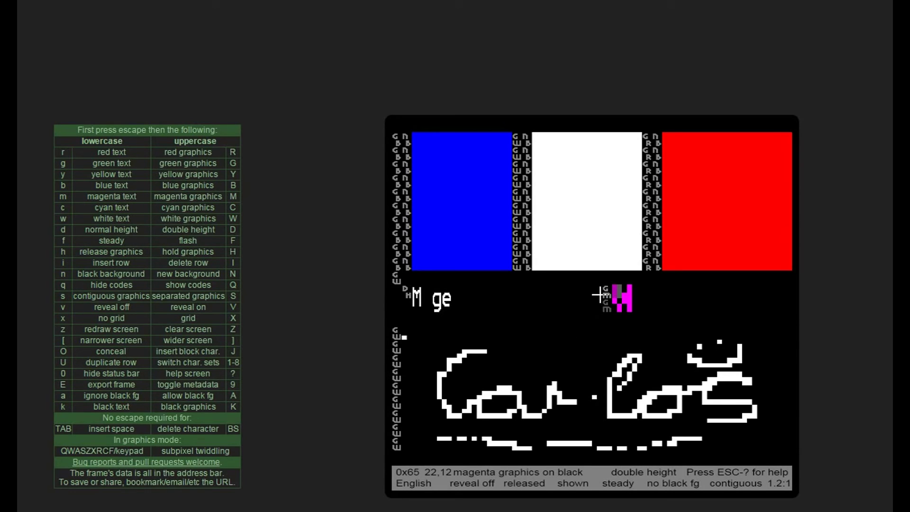
click(65, 167)
Step: Insert a yellow graphics code at column 1 of row 16 to colour the uppermost part of the drawing
key(Down)
key(Down)
key(Down)
key(Down)
key(Down)
key(Down)
key(Down)
key(Down)
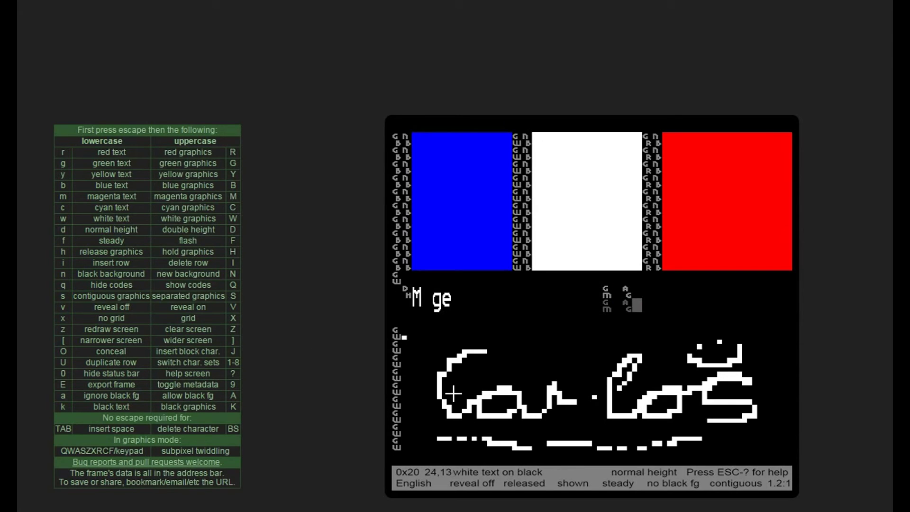
key(Left)
key(Left)
key(Left)
key(Left)
key(Left)
key(Left)
key(Left)
key(Left)
key(Left)
key(Left)
key(Left)
key(Left)
key(Left)
key(Left)
key(Left)
key(Up)
key(Up)
key(Up)
key(Up)
key(Left)
key(Left)
key(Left)
key(Left)
key(Left)
key(Left)
key(Left)
key(Left)
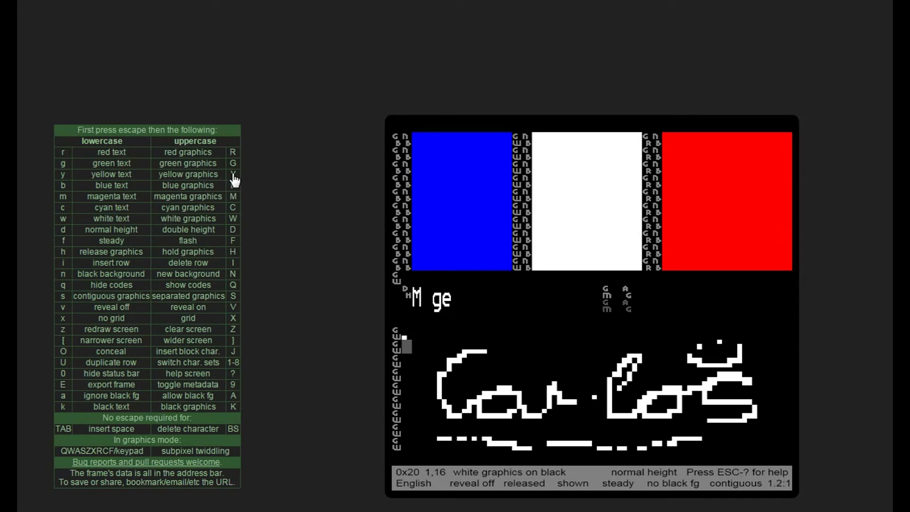
key(Escape)
key(shift+y)
key(Left)
key(Down)
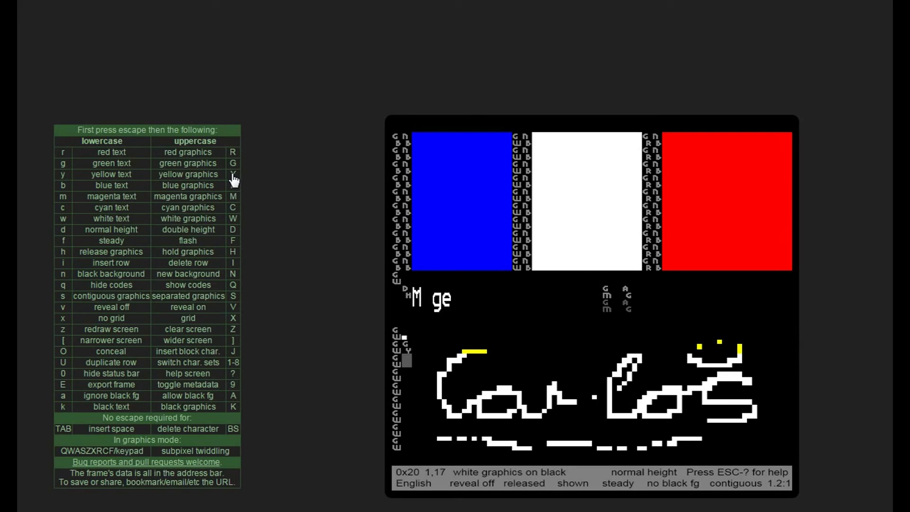
Step: Insert a blue graphics code at column 1 of row 17 and a magenta graphics code at column 1 of row 18
key(Escape)
key(shift+b)
key(Left)
key(Down)
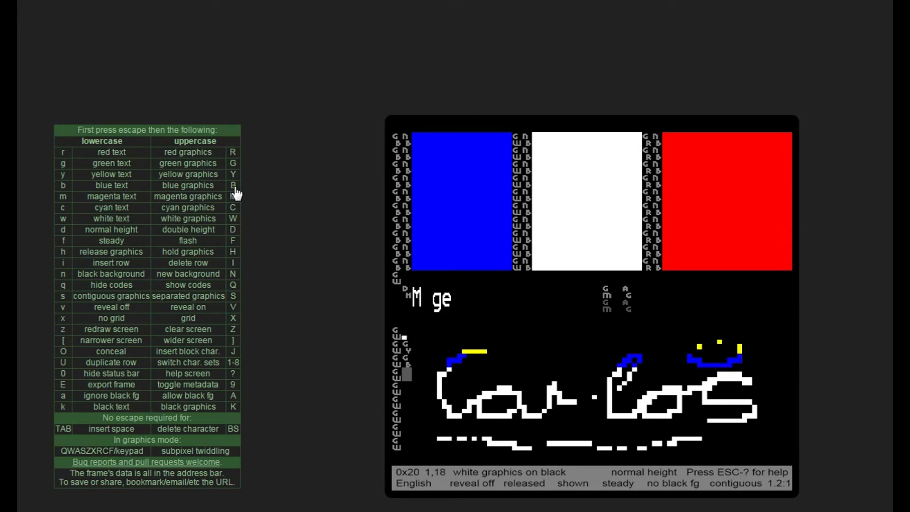
key(Escape)
key(shift+m)
key(Left)
key(Down)
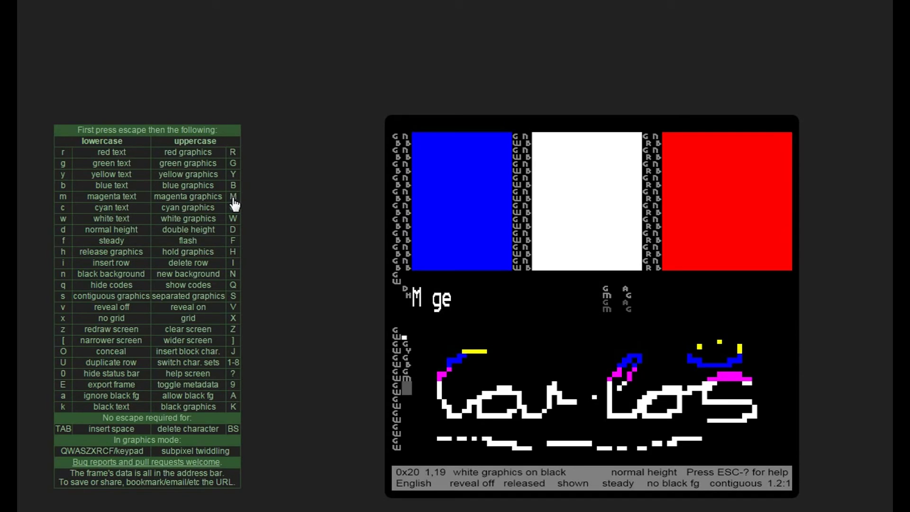
Step: Insert a cyan graphics code at column 1 of row 19 and a red graphics code at column 1 of row 20
key(Escape)
key(shift+c)
key(Left)
key(Down)
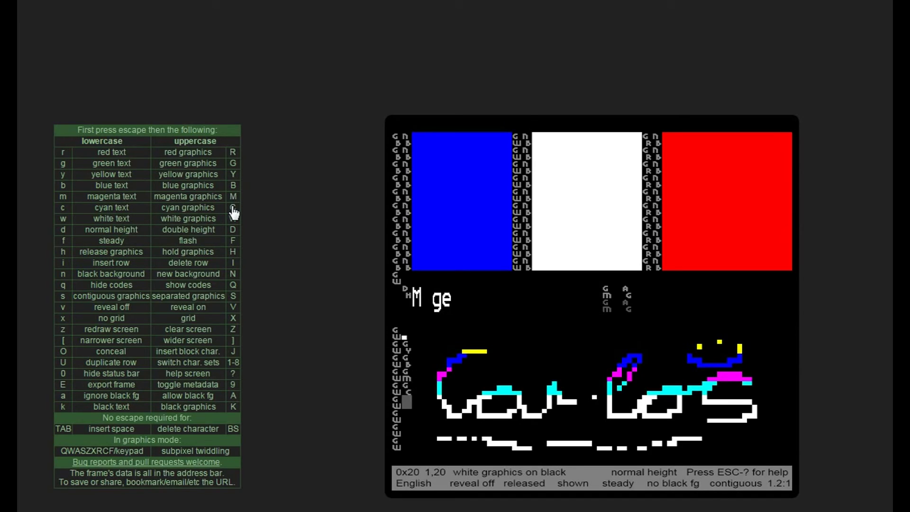
key(Escape)
key(shift+w)
key(Left)
key(Escape)
key(shift+r)
key(Down)
key(Left)
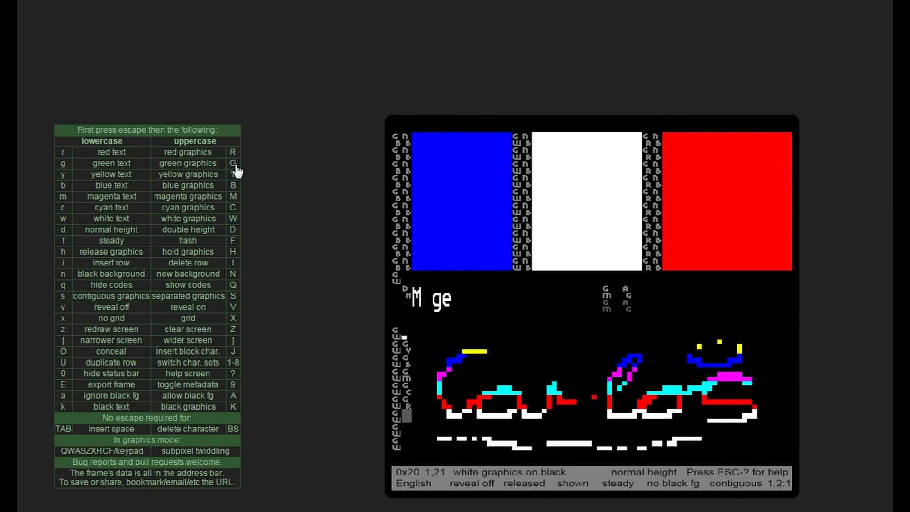
Step: Insert a green graphics code at column 1 of row 21 to colour the base of the signature's letters
key(Escape)
key(shift+g)
key(Down)
key(Left)
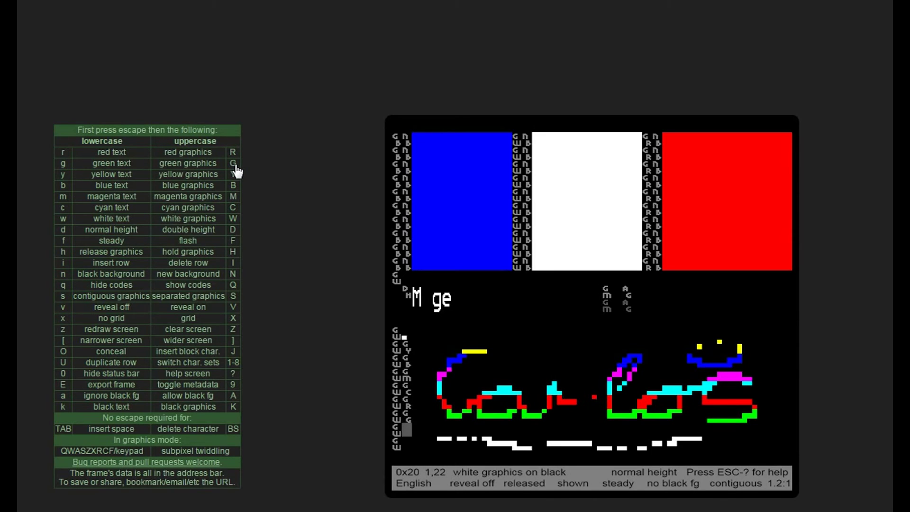
Step: Insert a blue graphics code at column 1 of row 22 and a cyan graphics code at column 1 of row 23
key(Escape)
key(shift+b)
key(Down)
key(Left)
key(Escape)
key(shift+c)
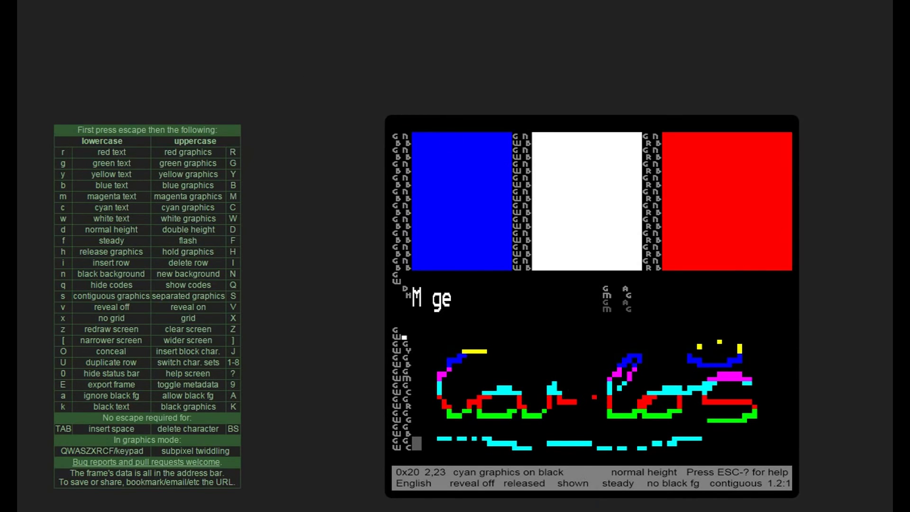
Step: Copy the frame's web address and paste it into the Notepad document below the teletext40 link
right_click(116, 1)
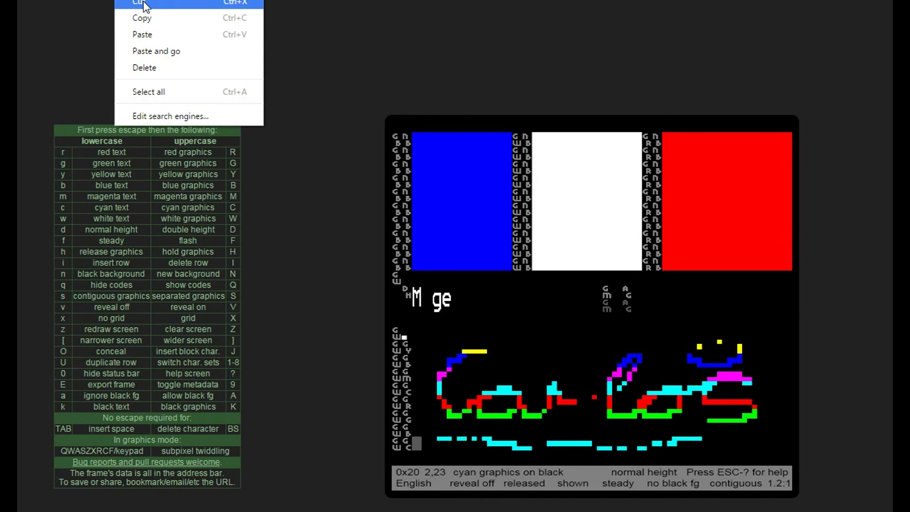
click(146, 21)
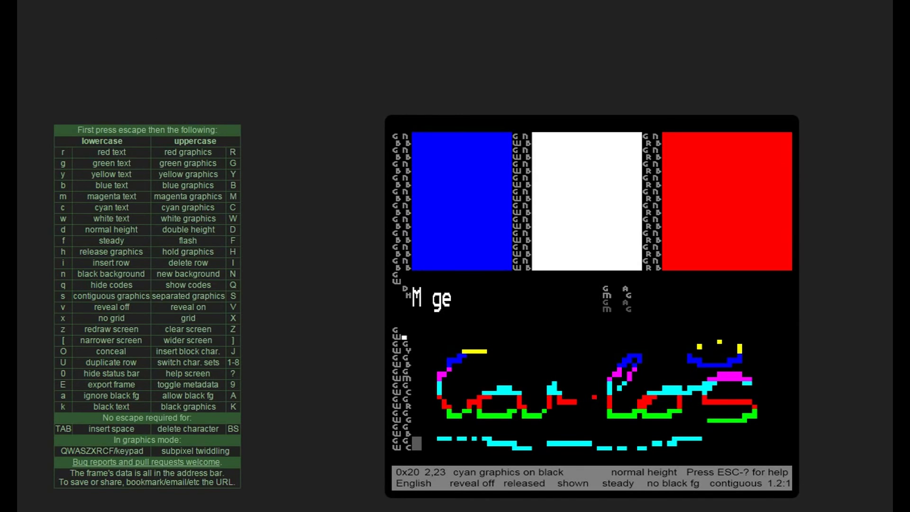
drag(909, 122, 314, 125)
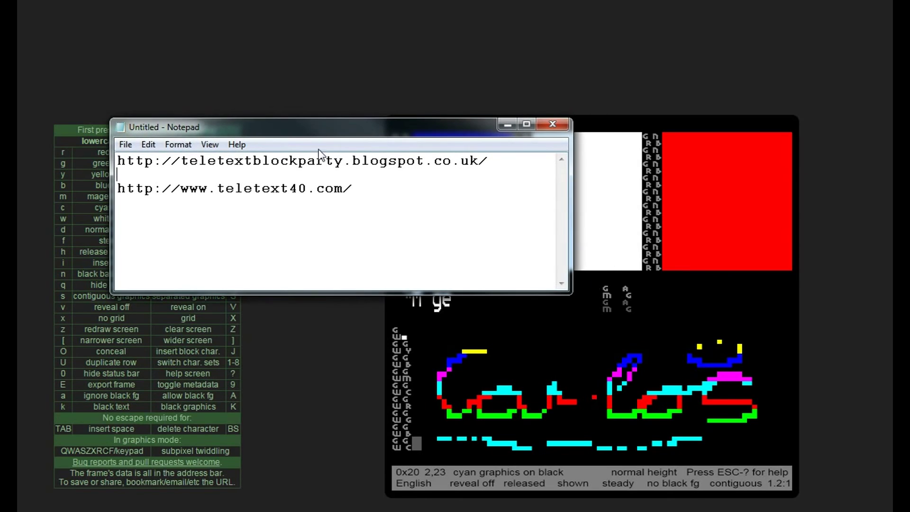
right_click(147, 233)
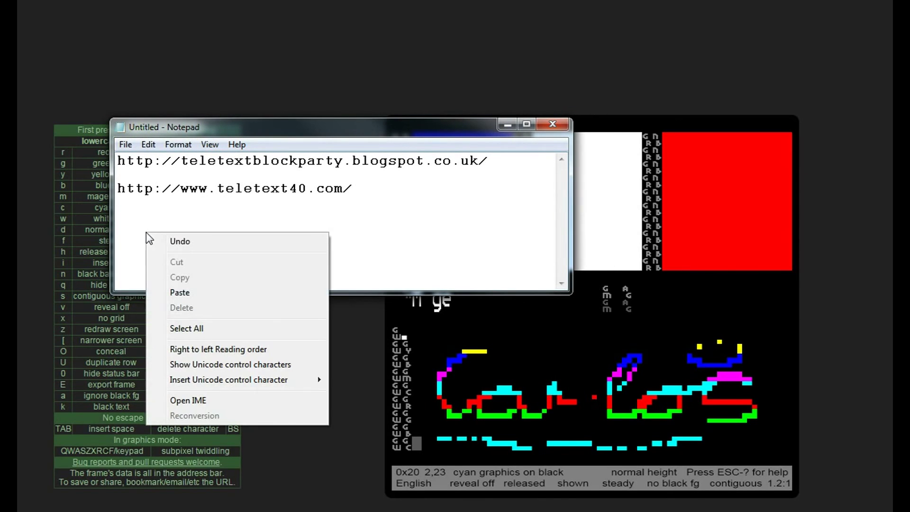
click(179, 293)
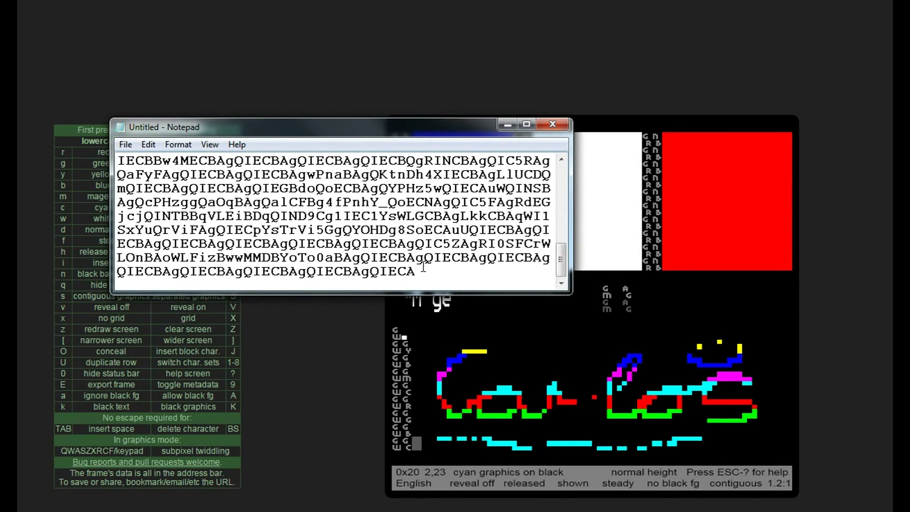
mouse_move(561, 262)
mouse_down()
mouse_move(556, 182)
mouse_move(568, 273)
mouse_up()
Step: Switch back to the browser and load the copied frame address in a new tab
key(alt+Tab)
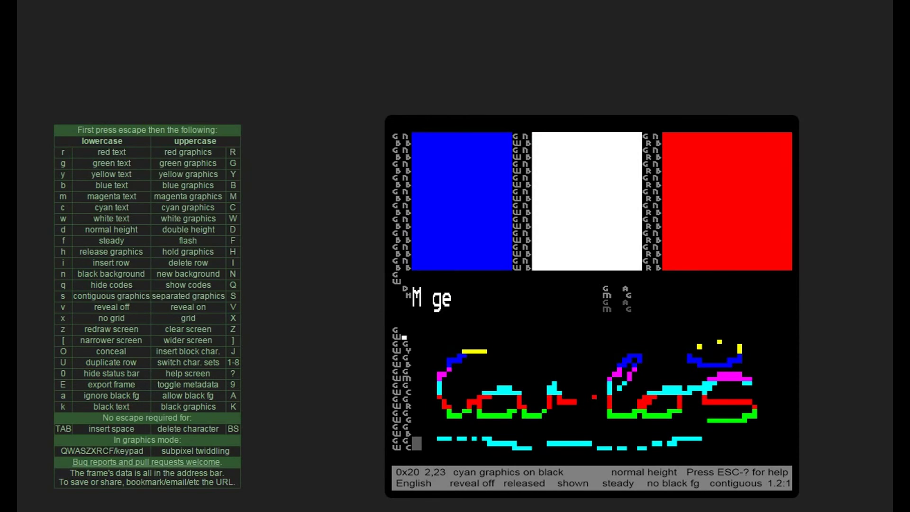
key(ctrl+t)
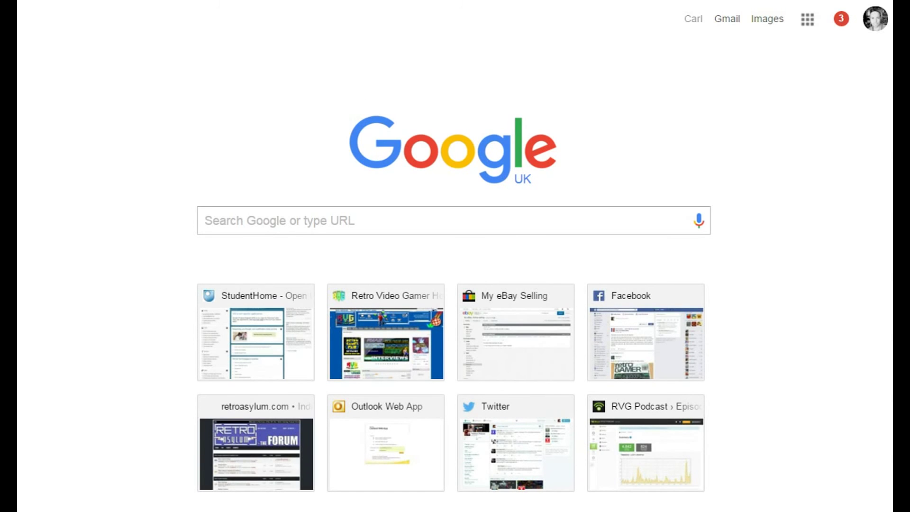
right_click(104, 3)
click(144, 34)
key(Return)
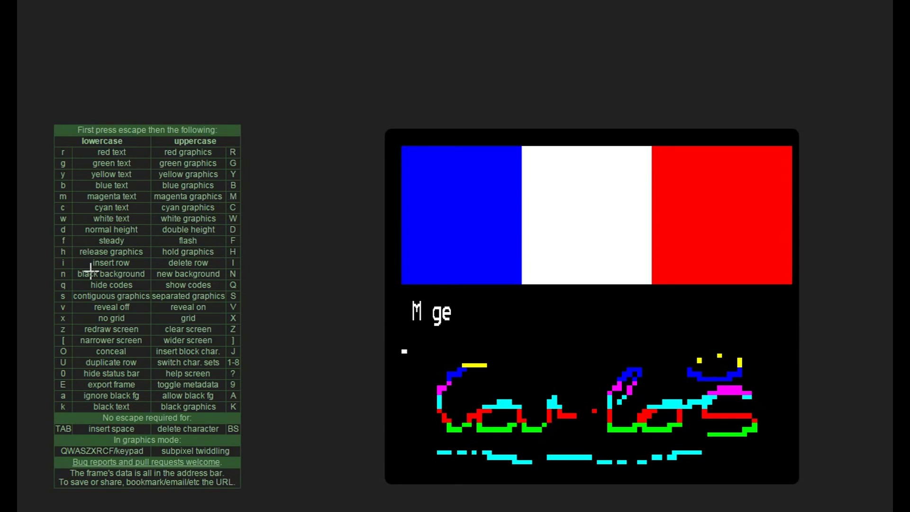
Step: Show the status bar and insert three separated graphics codes at the start of row 24
key(Escape)
key(0)
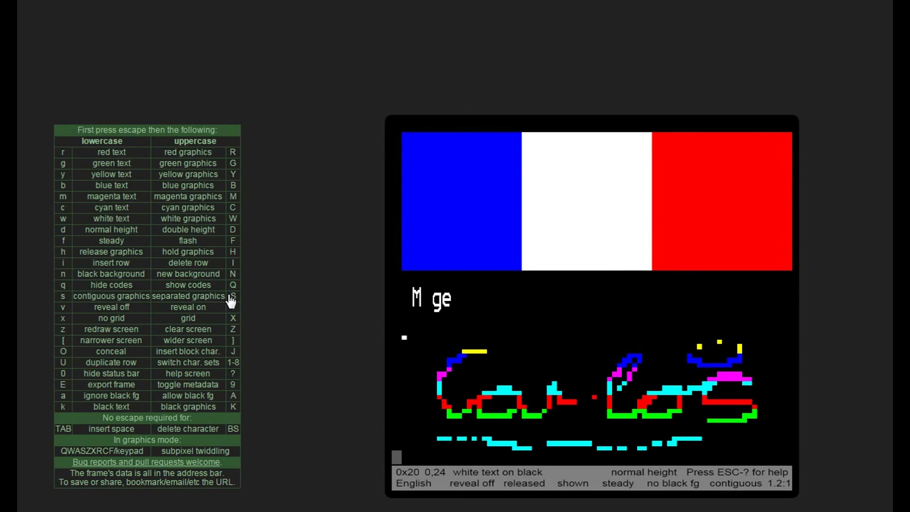
click(233, 297)
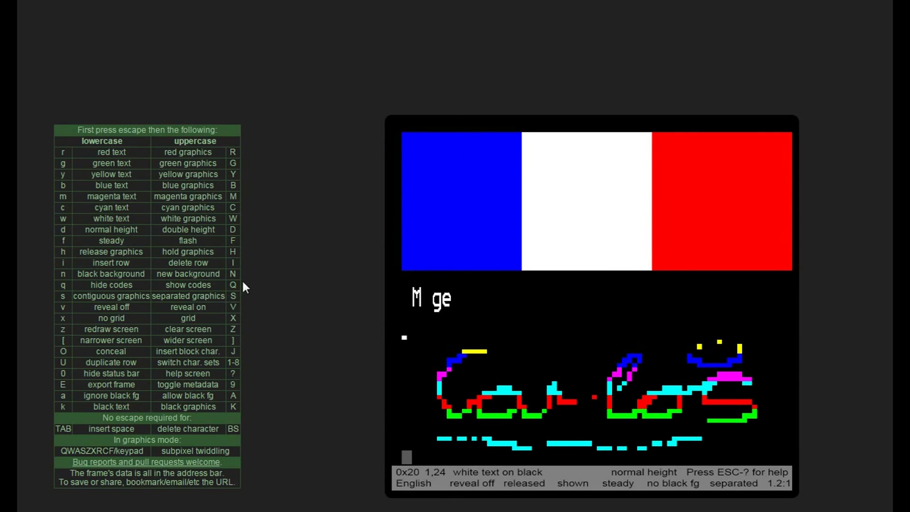
click(234, 299)
click(233, 298)
Step: Insert a separated graphics code at the start of row 16, ahead of the drawing's yellow blocks
key(Up)
key(Up)
key(Up)
key(Up)
key(Up)
key(Up)
key(Up)
key(Up)
key(Up)
key(Up)
key(Up)
key(Up)
key(Up)
key(Up)
key(Up)
key(Up)
key(Up)
key(Up)
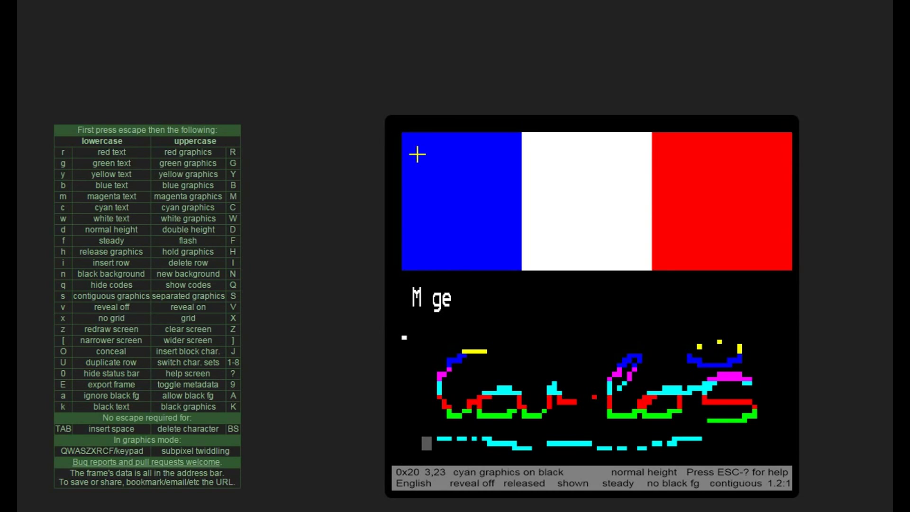
key(Down)
key(Down)
key(Down)
key(Down)
key(Down)
key(Down)
key(Down)
key(Down)
key(Down)
key(Down)
key(Down)
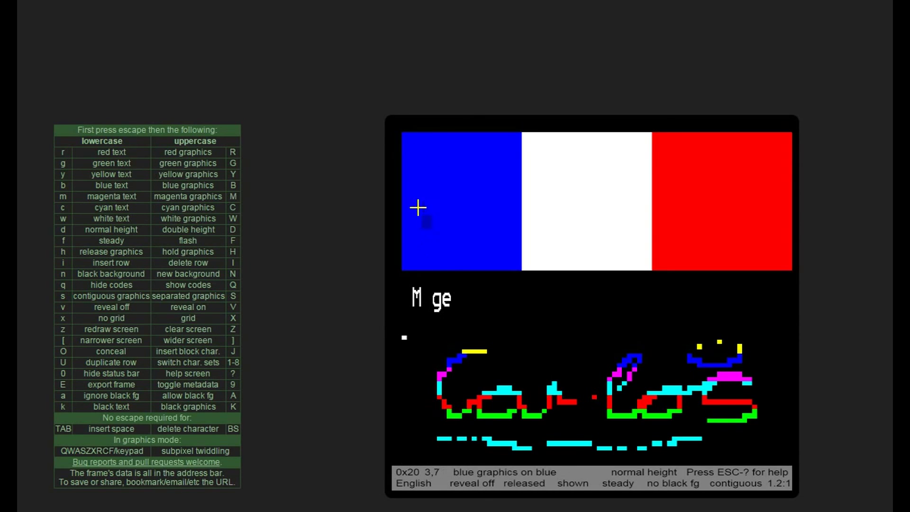
key(Up)
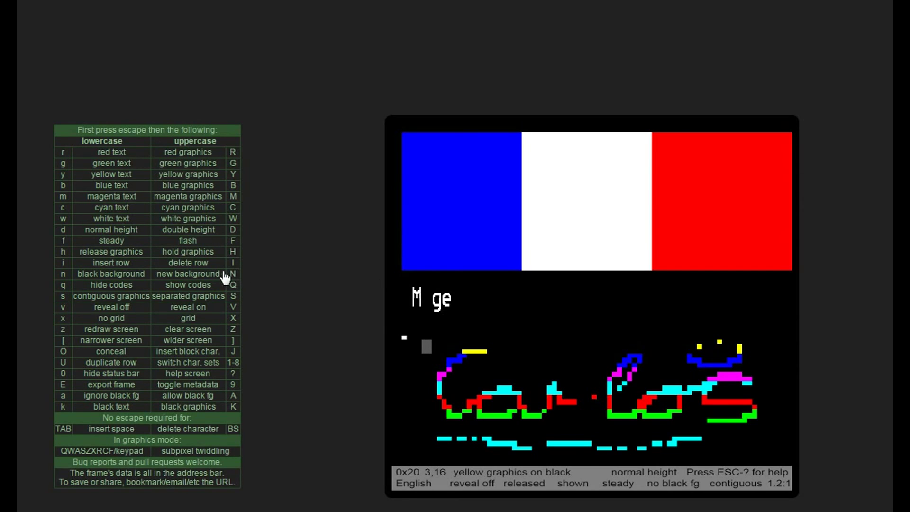
key(Escape)
key(shift+s)
key(Down)
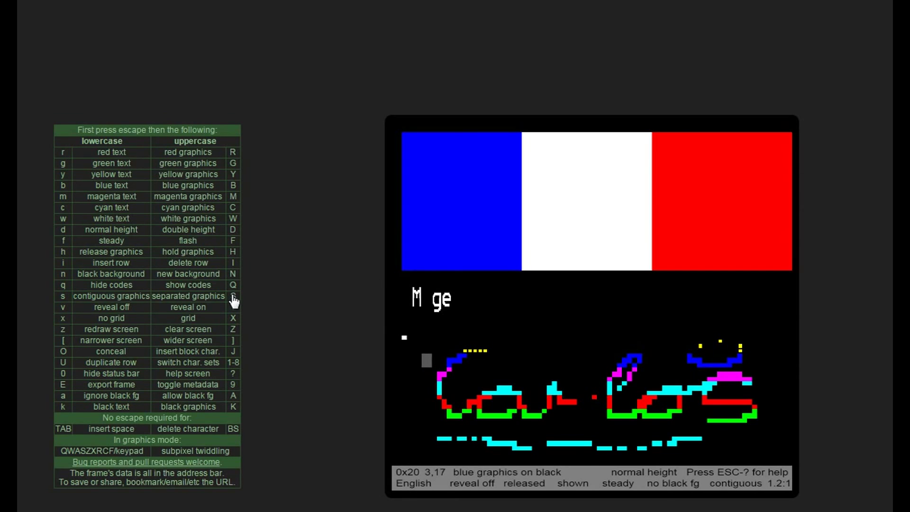
Step: Insert a separated graphics code near the start of each of rows 17 to 20, covering the blue, magenta, cyan and red parts
key(Escape)
key(shift+s)
key(Down)
key(Escape)
key(shift+s)
key(Down)
key(Escape)
key(shift+s)
key(Down)
key(Escape)
key(shift+s)
key(Down)
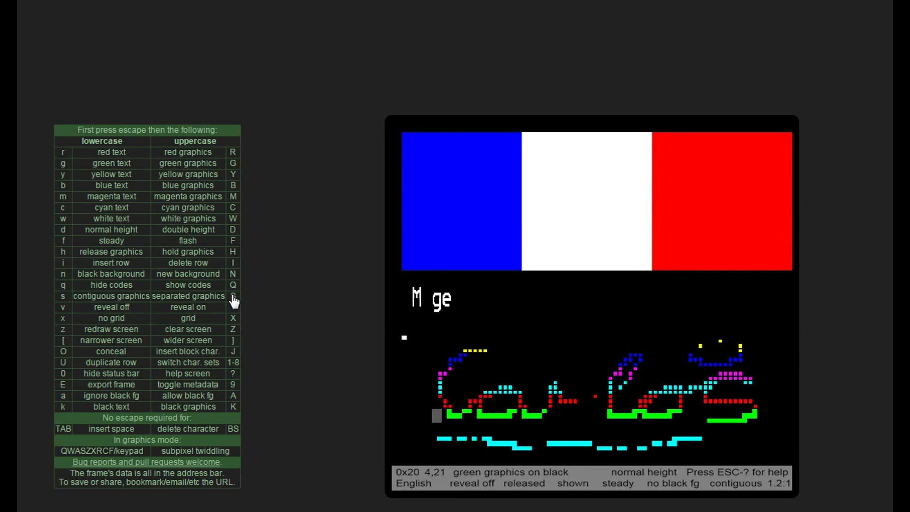
Step: Insert separated graphics codes near the start of rows 21, 22 and 23, covering the green strokes and the cyan underline
key(Escape)
key(shift+s)
key(Down)
key(Escape)
key(shift+s)
key(Down)
key(Escape)
key(shift+s)
Step: Insert a green graphics code at column 11 of row 19, partway through the cyan strokes
key(Up)
key(Up)
key(Up)
key(Right)
key(Right)
key(Right)
key(Right)
key(Right)
key(Right)
key(Up)
key(Up)
key(Up)
key(Right)
key(Right)
key(Down)
key(Down)
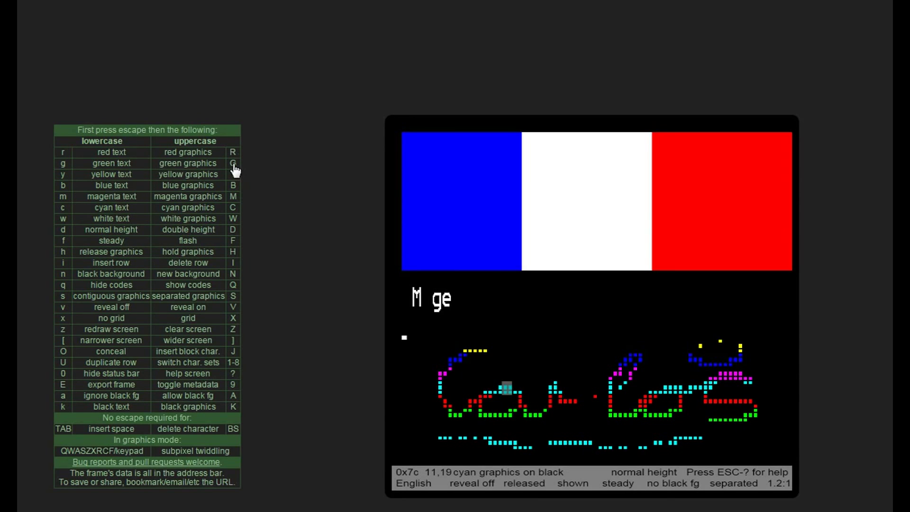
key(Escape)
key(shift+g)
Step: Fill the gap at the green colour change in row 19 so the cyan line runs across it
key(Left)
key(Right)
key(Left)
key(Right)
key(Left)
key(Right)
key(Left)
key(Right)
key(Left)
key(Left)
key(Right)
key(Left)
text(#)
key(Down)
key(Left)
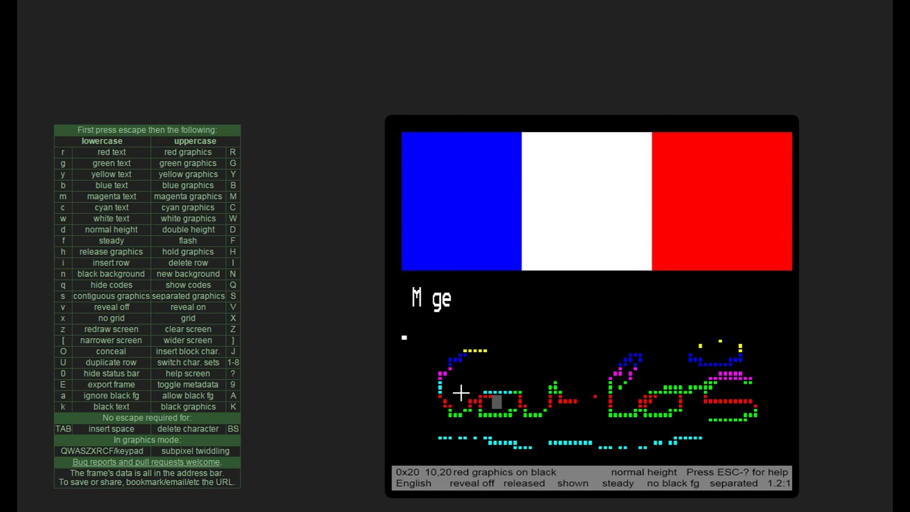
key(Right)
key(Right)
key(Up)
key(Up)
key(Right)
key(Right)
key(Left)
key(Left)
key(Left)
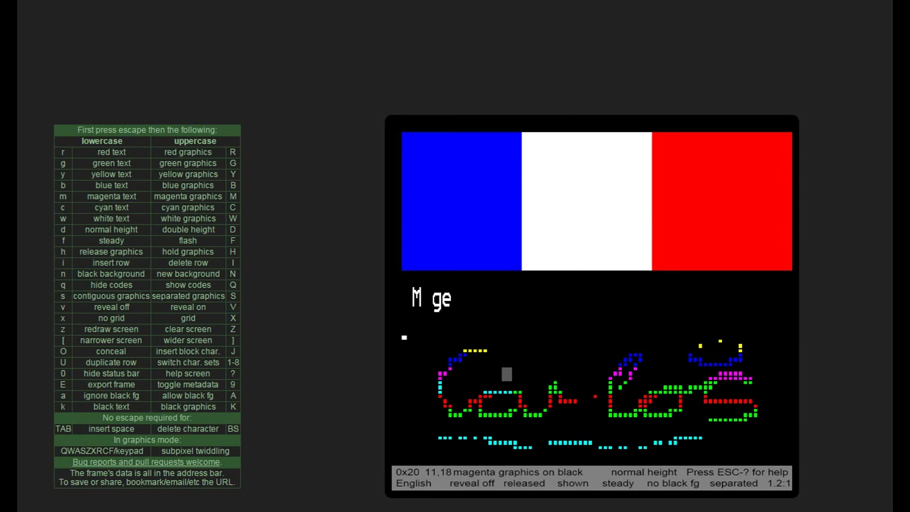
Step: Switch to the Notepad document and place the text cursor at the end of the pasted frame address
key(alt+Tab)
mouse_move(431, 275)
mouse_down()
mouse_move(379, 259)
mouse_move(284, 154)
mouse_move(124, 239)
mouse_move(116, 220)
mouse_move(237, 258)
mouse_move(425, 273)
mouse_up()
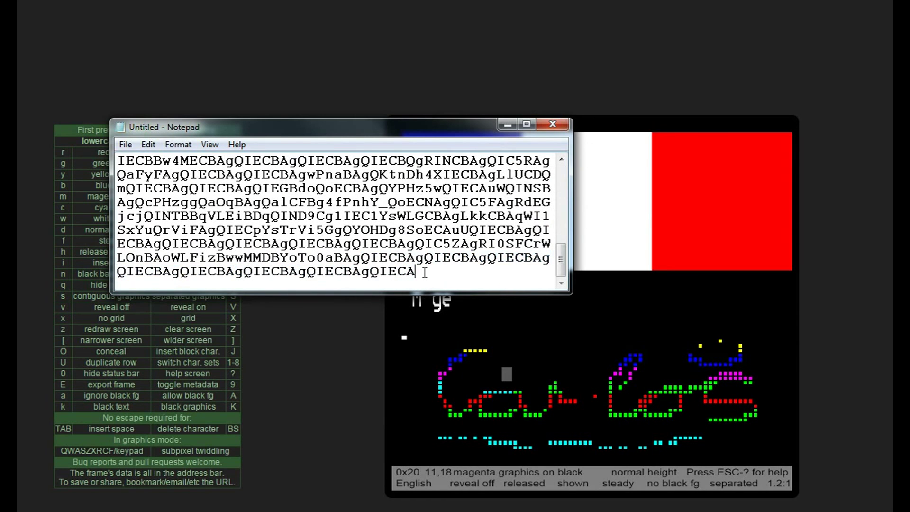